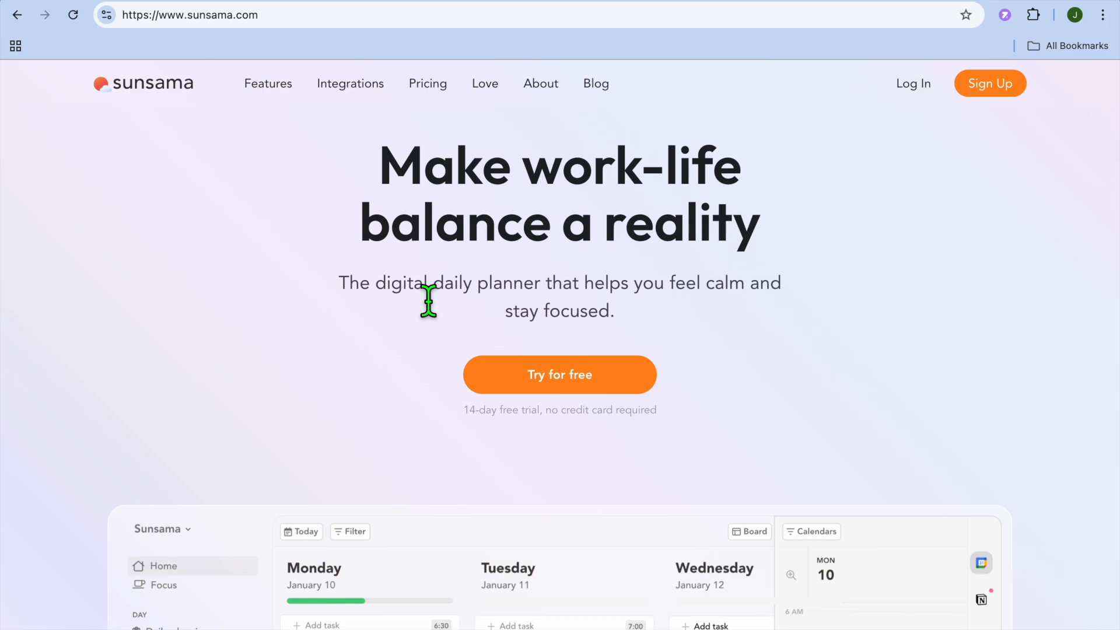
pyautogui.scroll(-2, 429, 301)
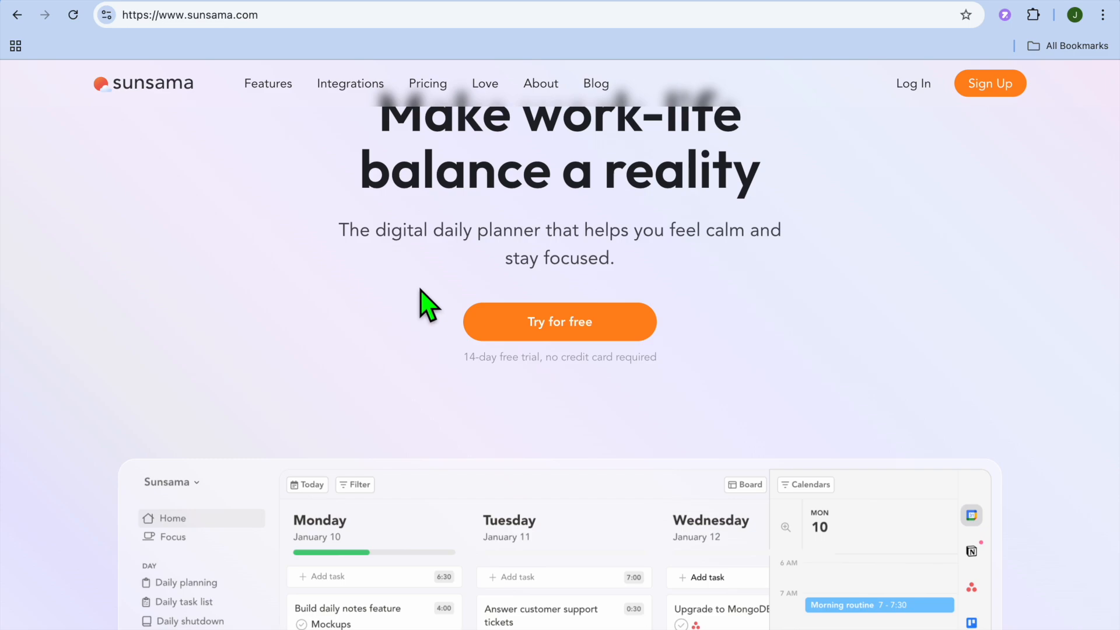
pyautogui.scroll(5, 420, 288)
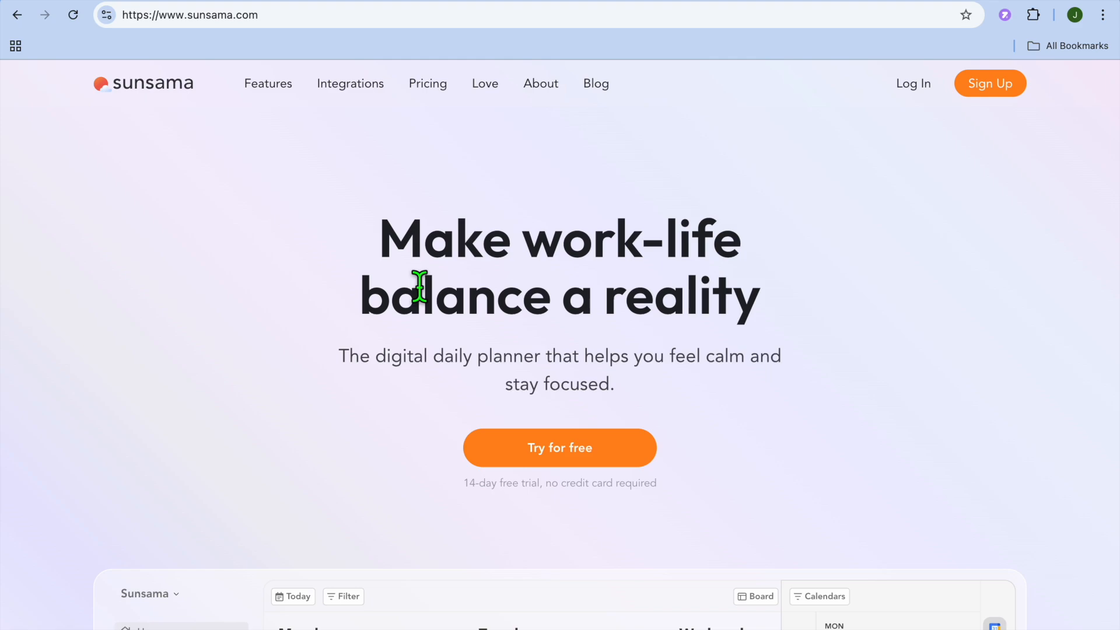
pyautogui.scroll(-3, 420, 287)
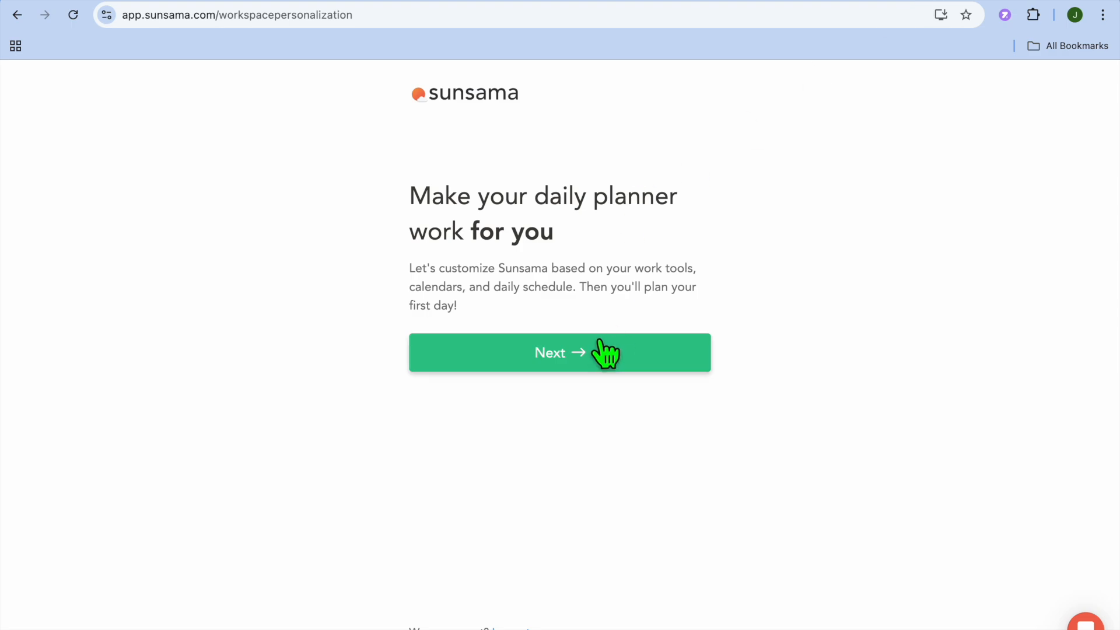
# Begin the workspace personalization, skip the task manager selection, and accept the preselected daily calendar.
pyautogui.click(591, 361)
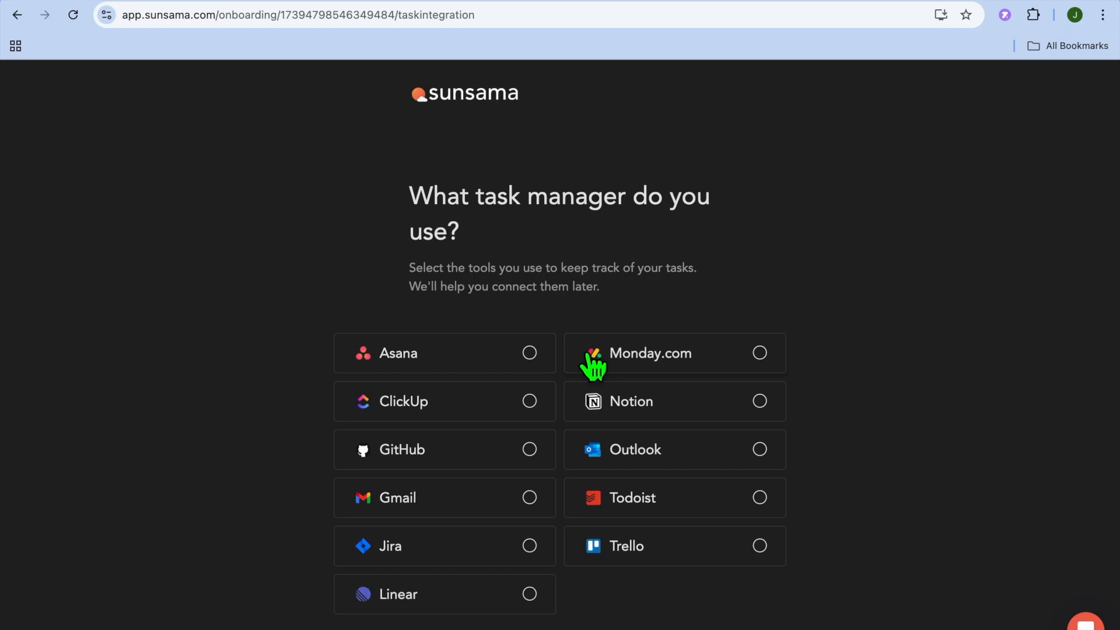
pyautogui.scroll(-2, 593, 365)
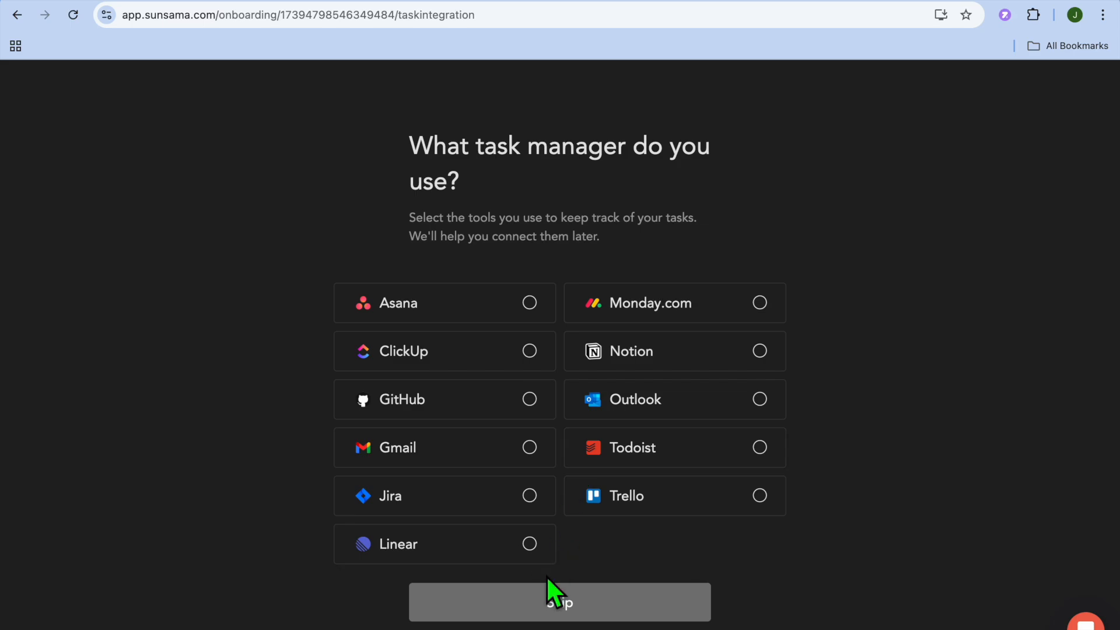
pyautogui.click(512, 603)
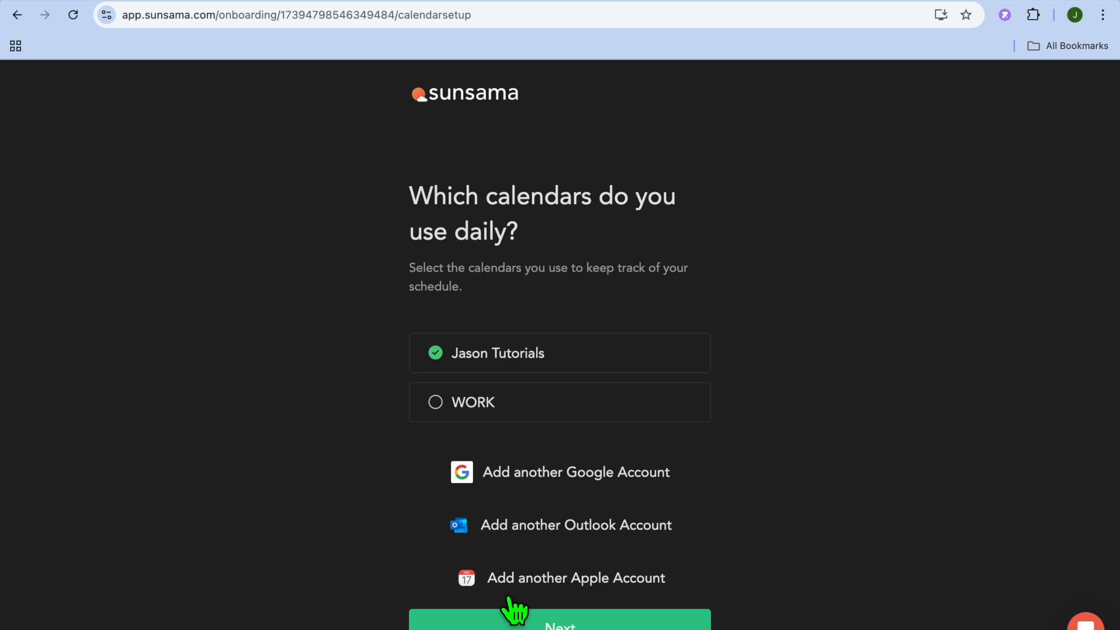
pyautogui.scroll(-1, 514, 609)
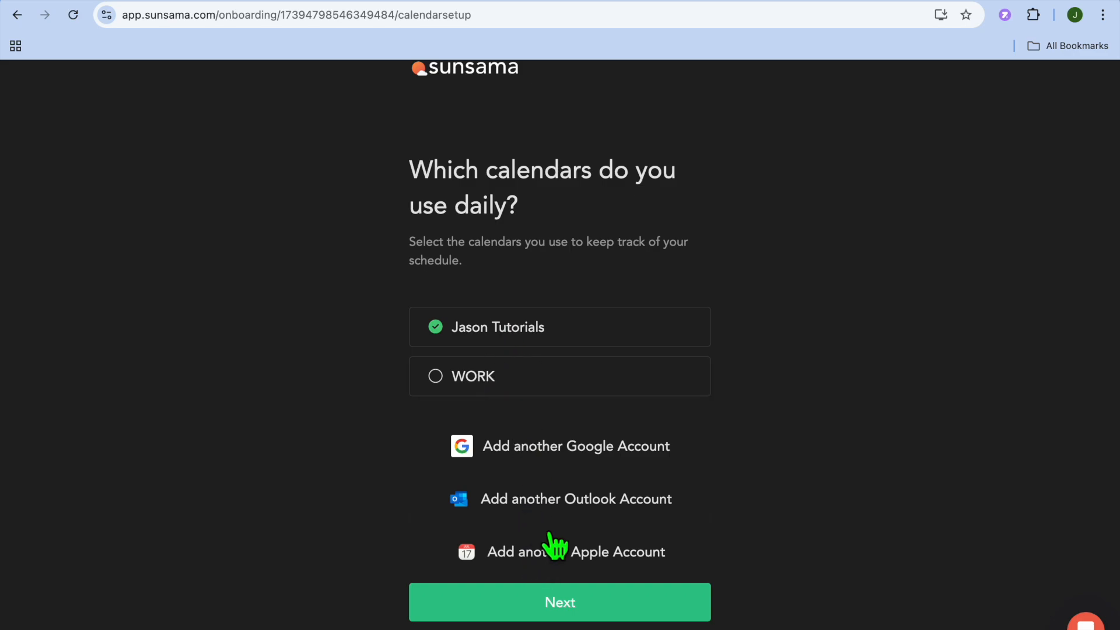
pyautogui.click(601, 602)
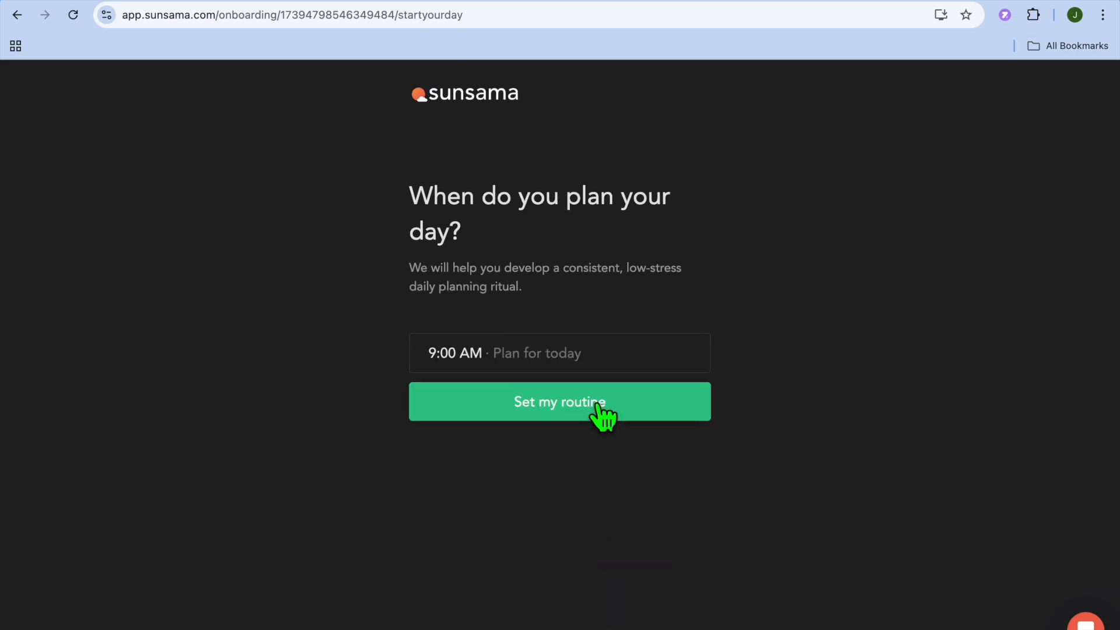
# Set the daily planning time to 6:00 AM and save the routine.
pyautogui.click(450, 360)
pyautogui.scroll(3, 467, 431)
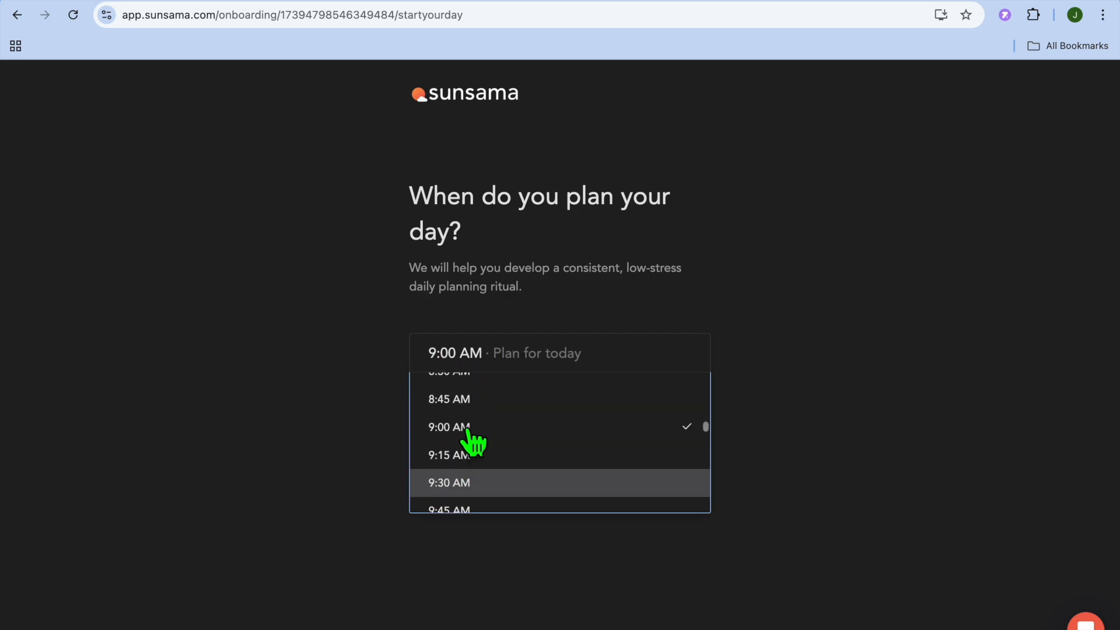
pyautogui.scroll(3, 470, 437)
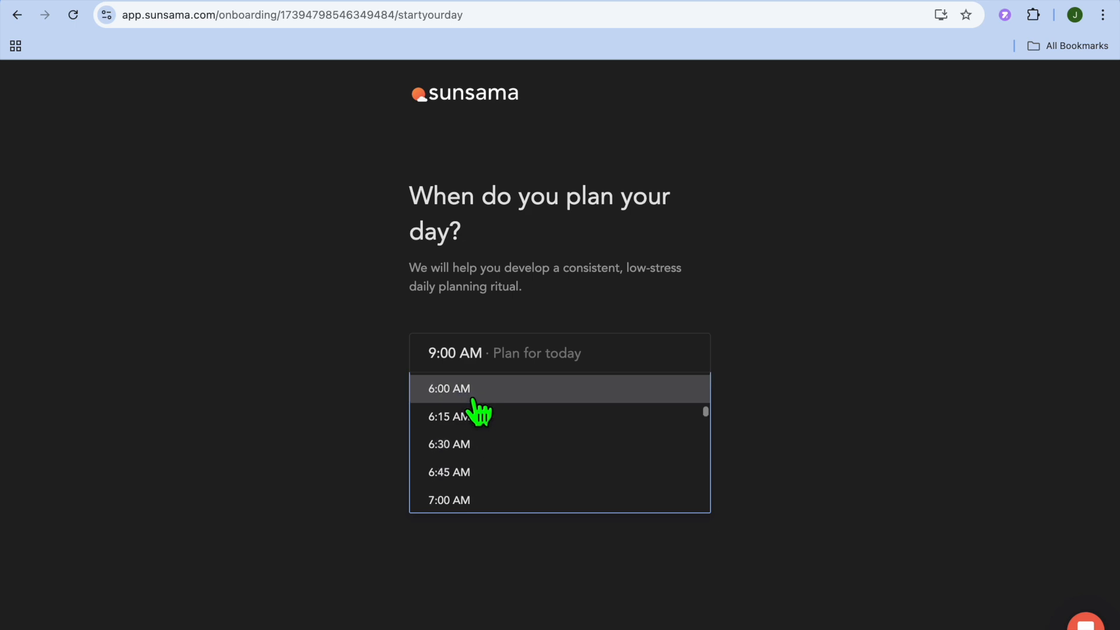
pyautogui.click(473, 389)
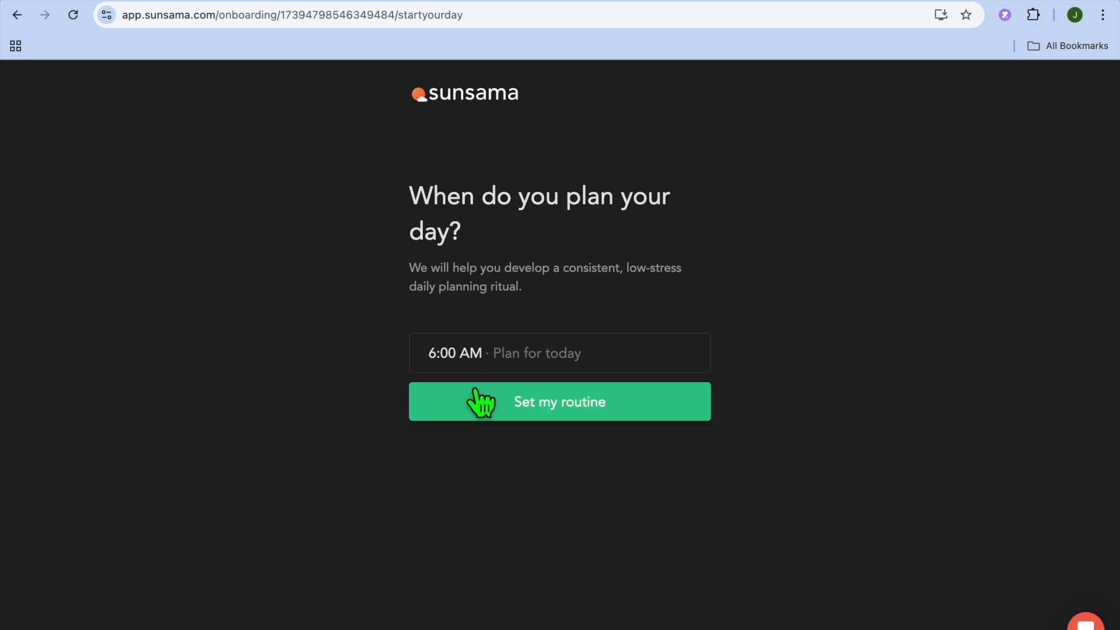
pyautogui.click(532, 403)
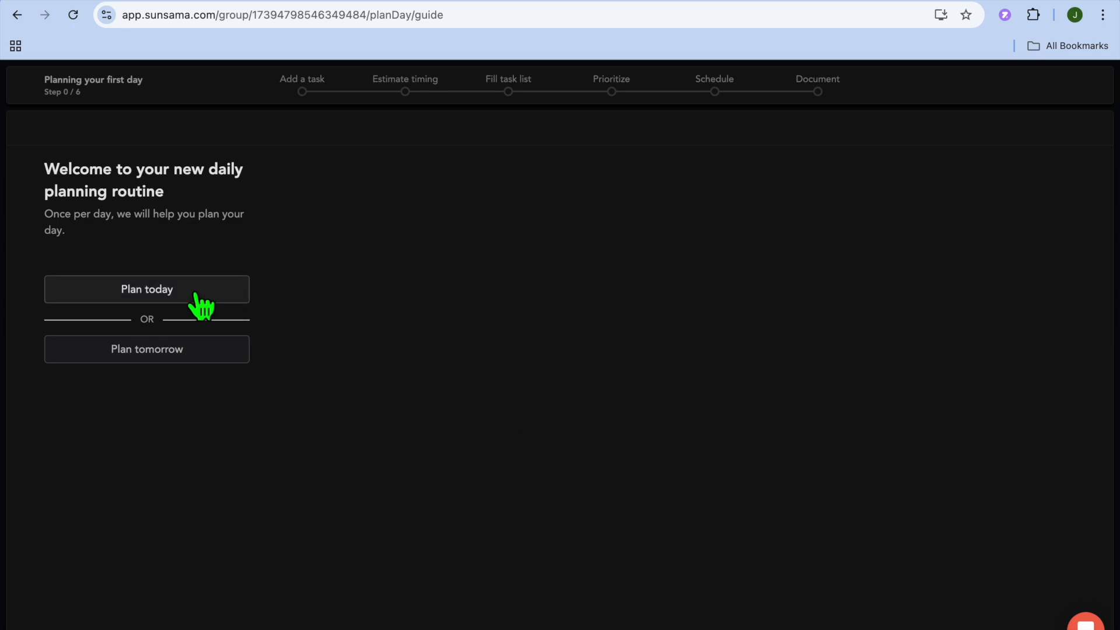
# Choose to plan tomorrow and add a first task "record video" with 45 min of planned time.
pyautogui.click(184, 356)
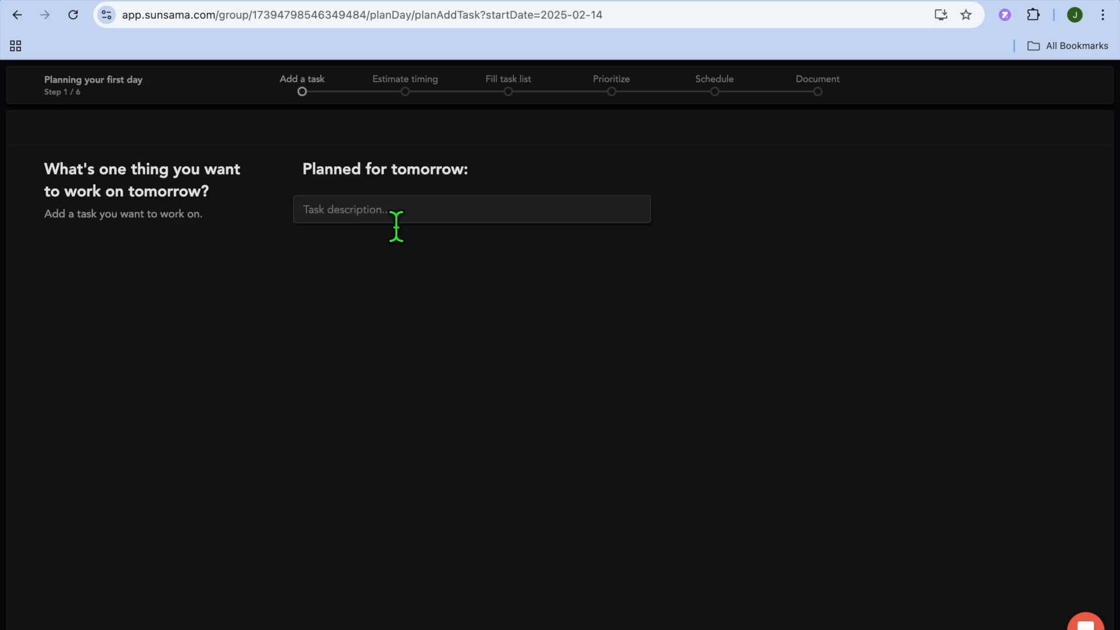
pyautogui.write('redo')
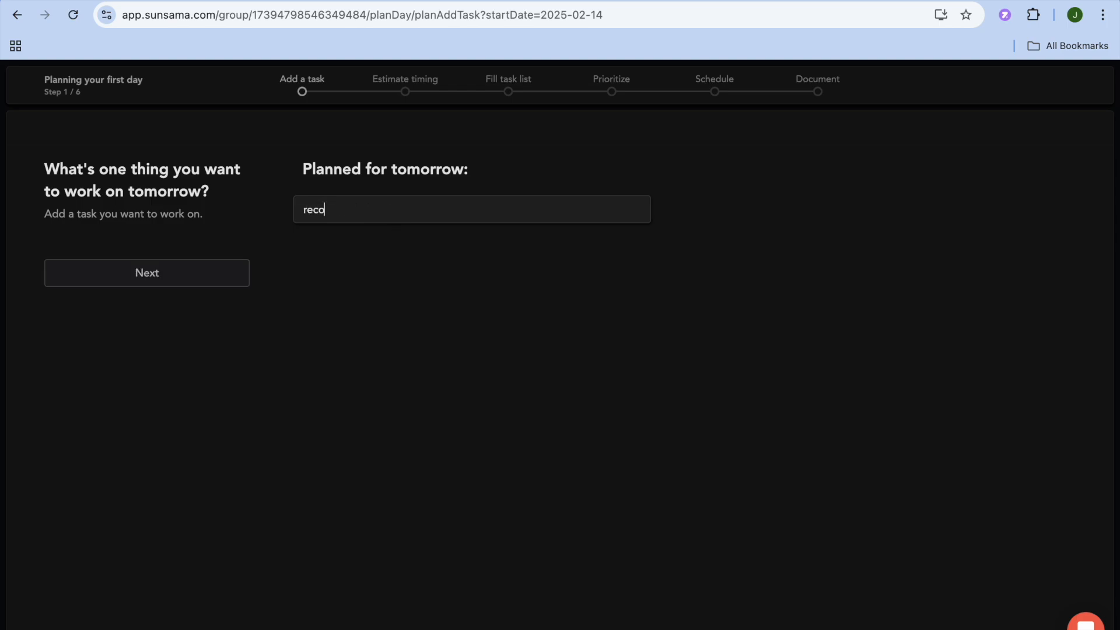
pyautogui.write('rd video')
pyautogui.click(221, 278)
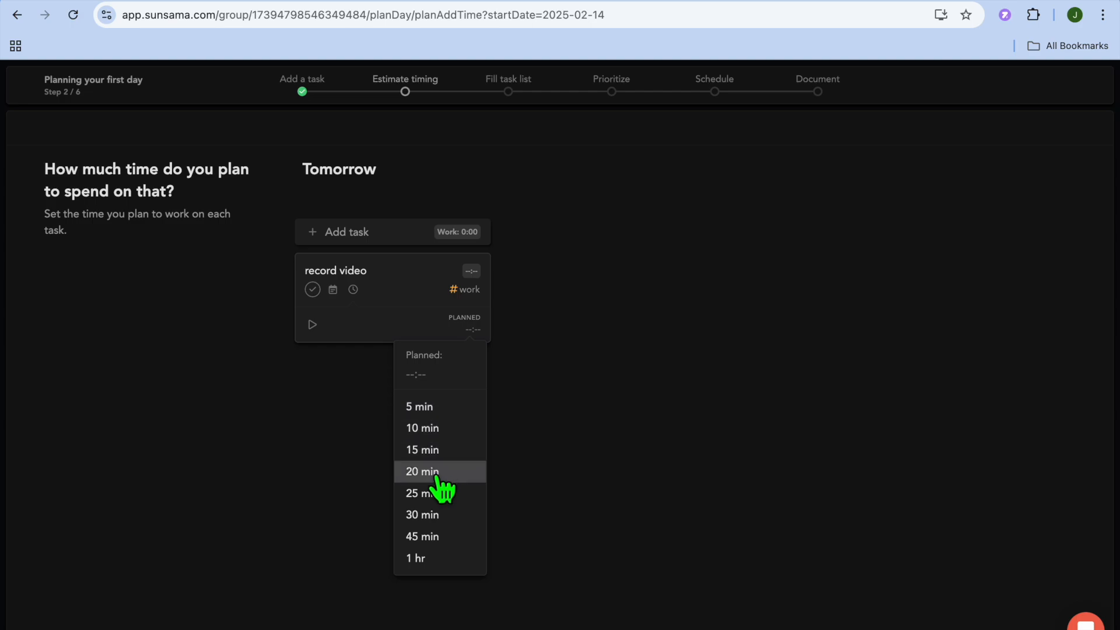
pyautogui.click(436, 537)
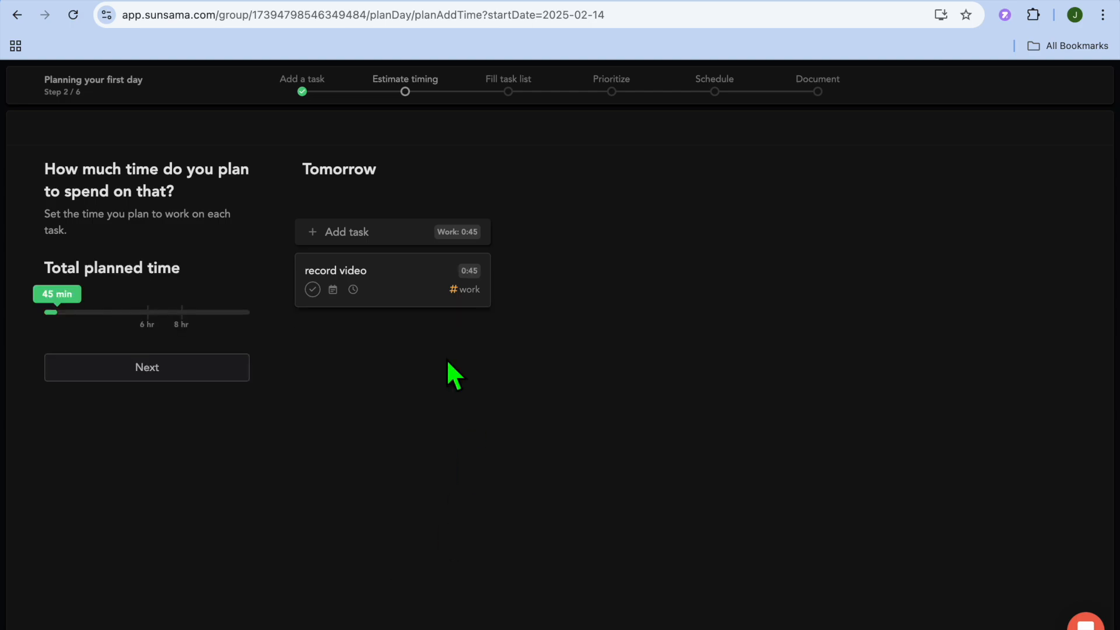
# Add a second task "research" for tomorrow with the suggested 0:45 planned time and work channel, and complete the time estimates.
pyautogui.click(350, 237)
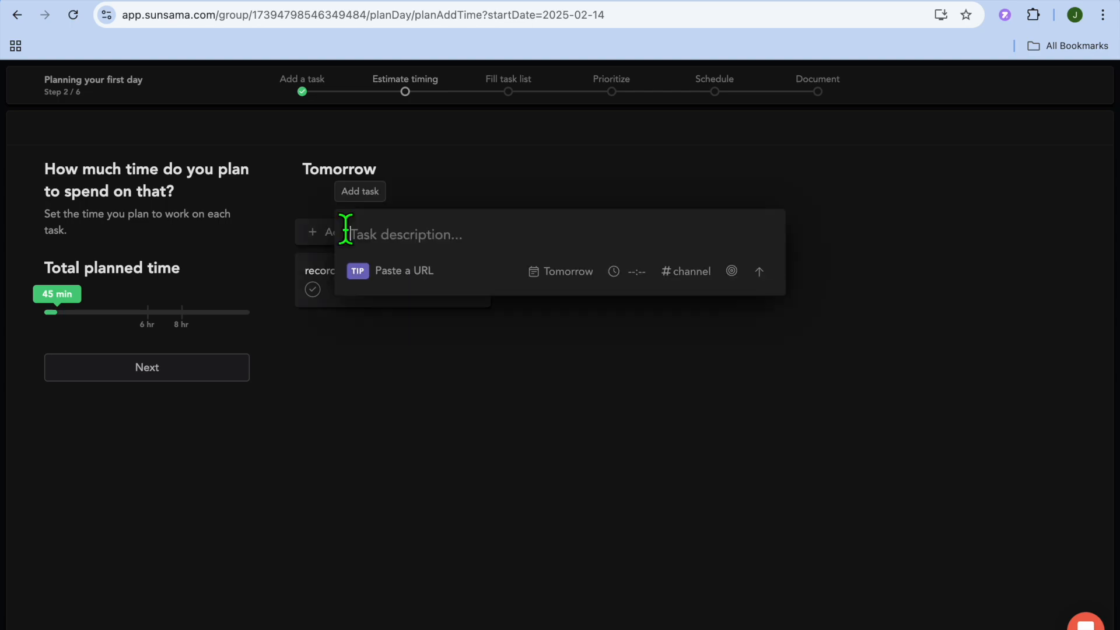
pyautogui.write('rese')
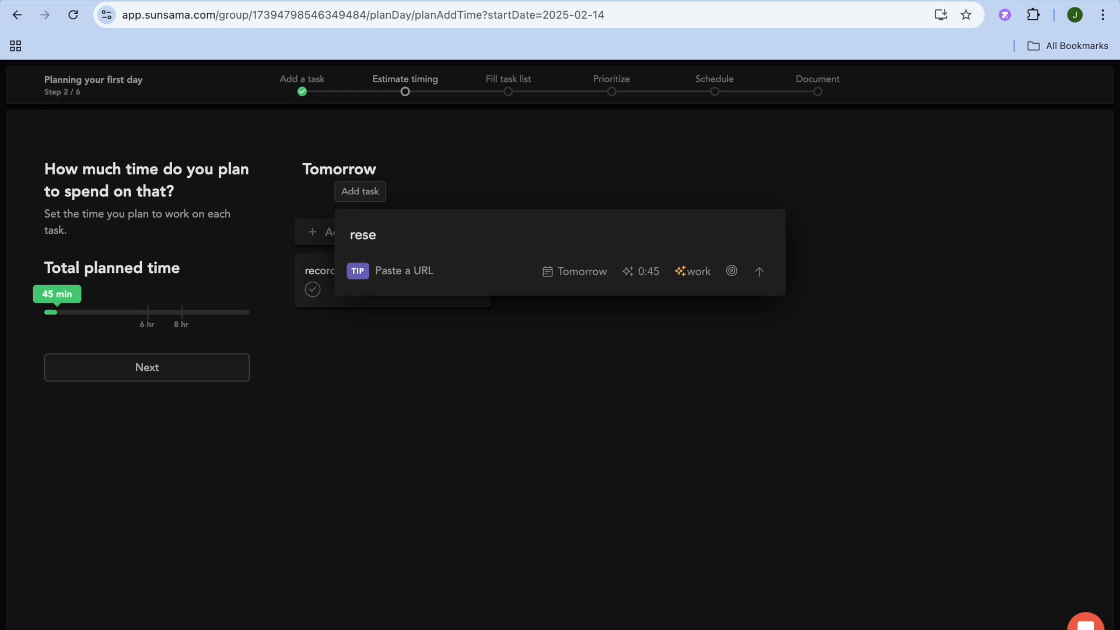
pyautogui.write('arch')
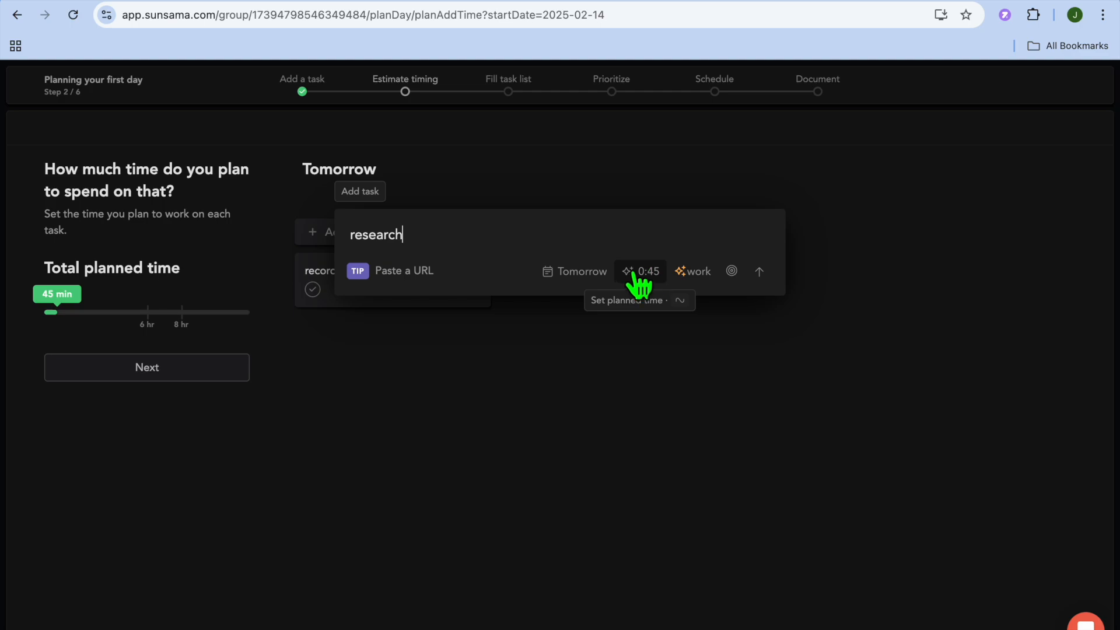
pyautogui.press('Return')
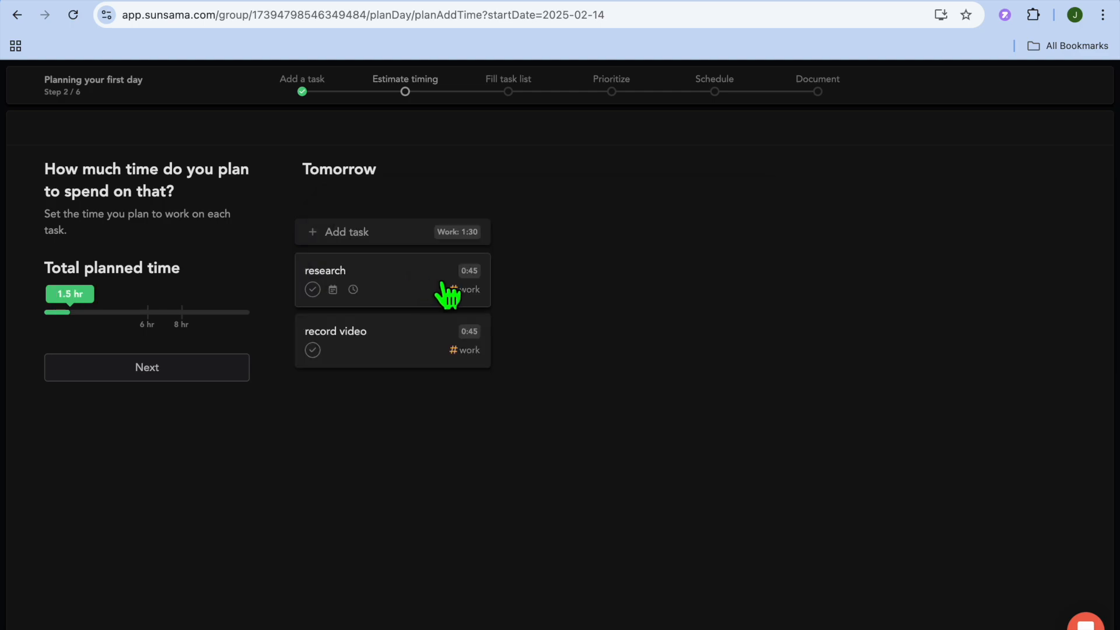
pyautogui.click(180, 368)
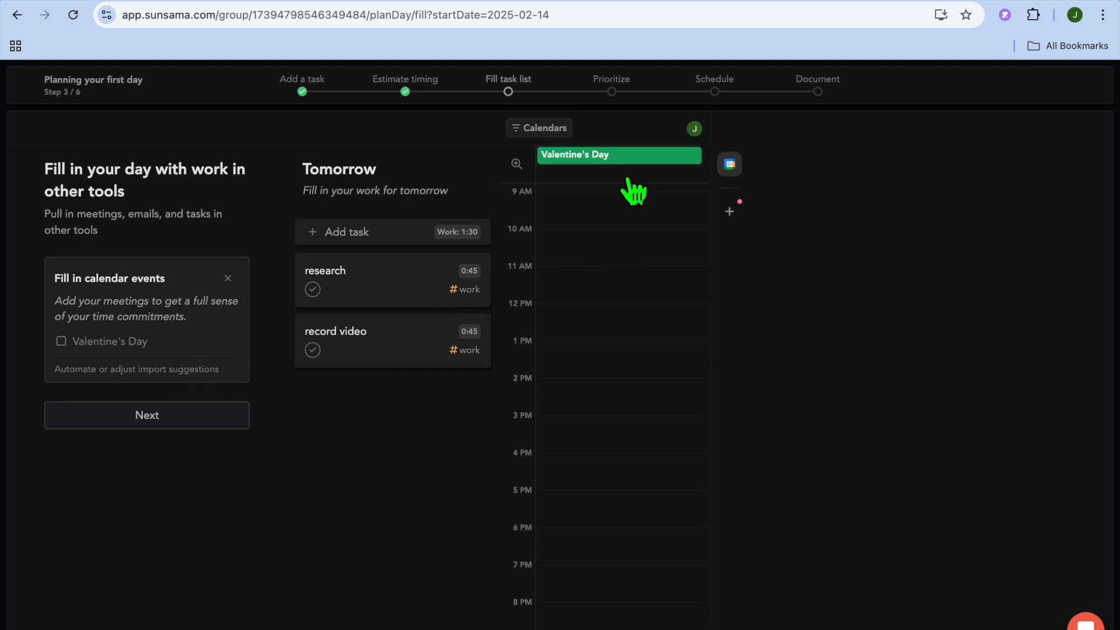
# Go through the fill, prioritize and schedule stages keeping both tasks on tomorrow in the same order, and finish the daily plan without posting it.
pyautogui.click(619, 156)
pyautogui.click(156, 422)
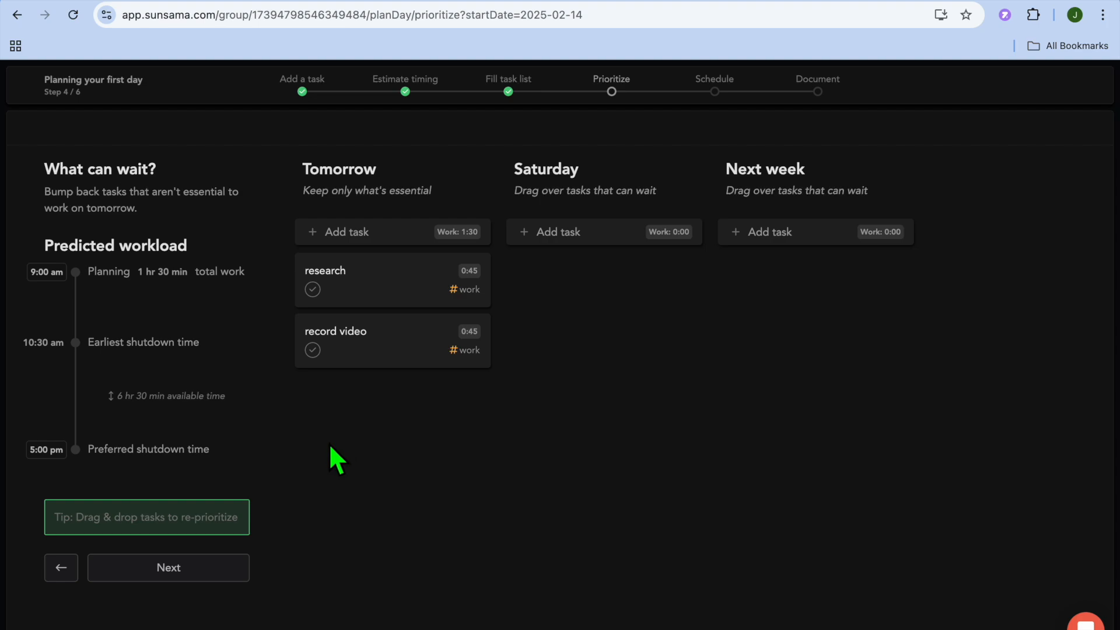
pyautogui.click(169, 567)
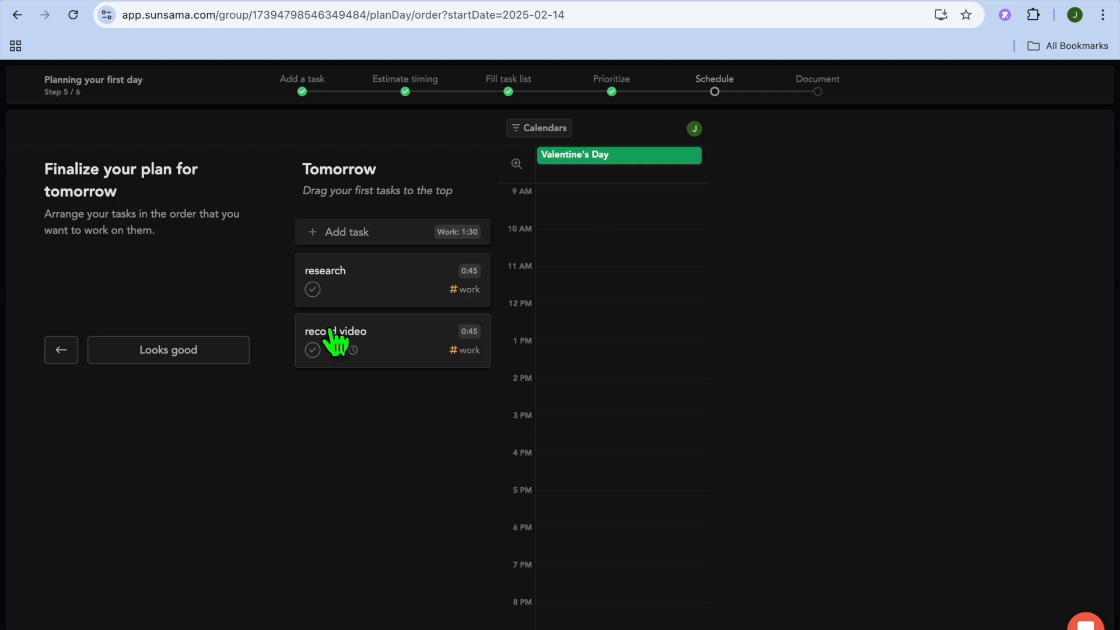
pyautogui.click(185, 362)
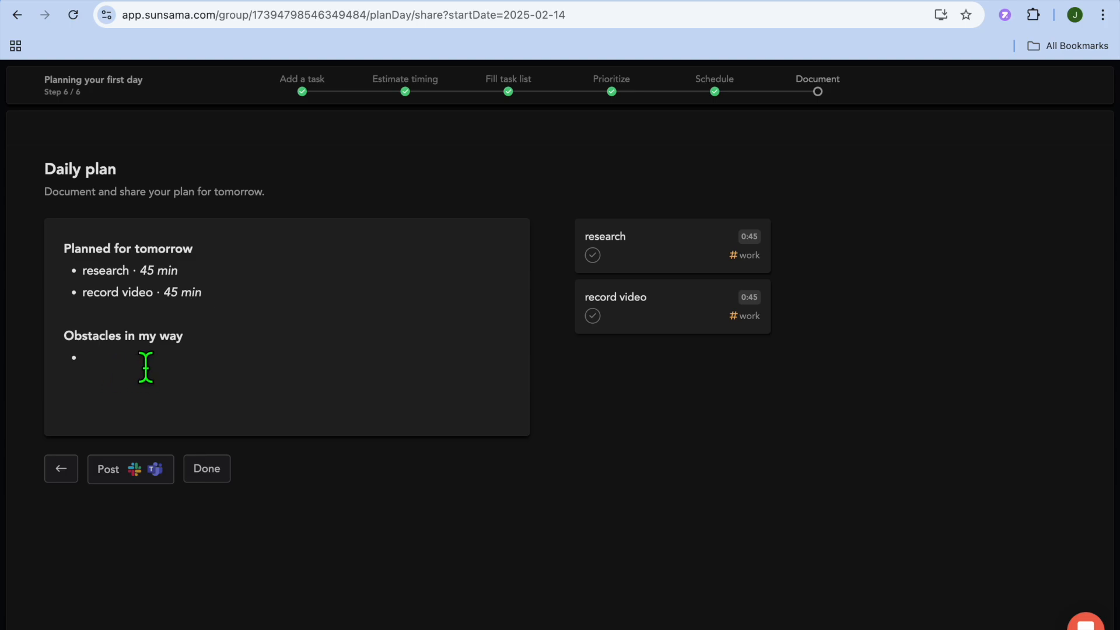
pyautogui.click(214, 480)
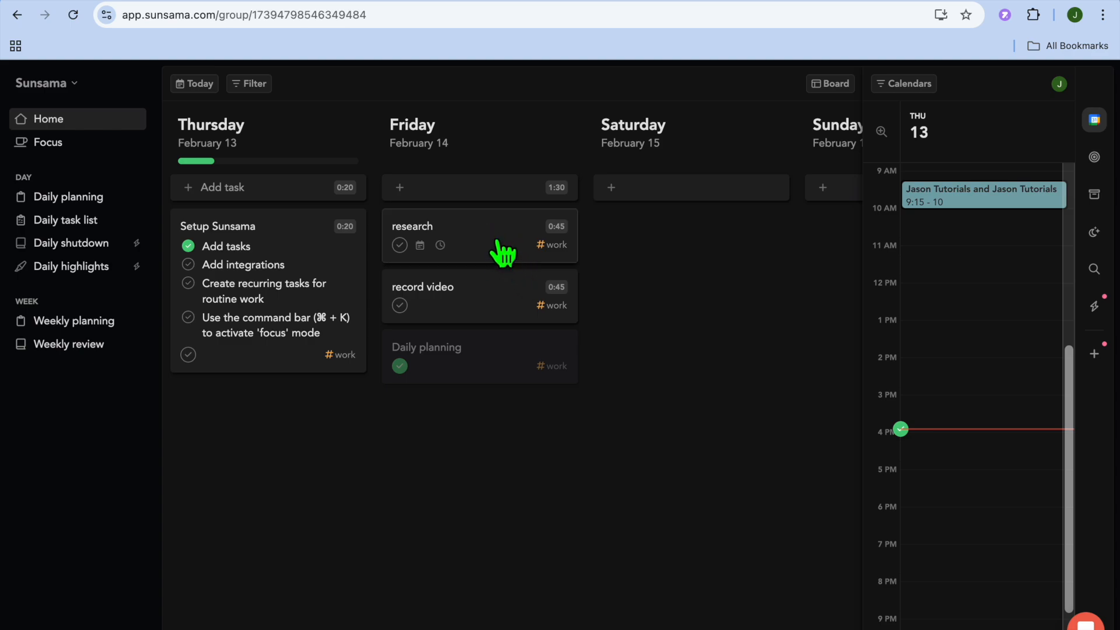
# Open Friday's research task, start and stop its timer, and close the task details.
pyautogui.click(466, 251)
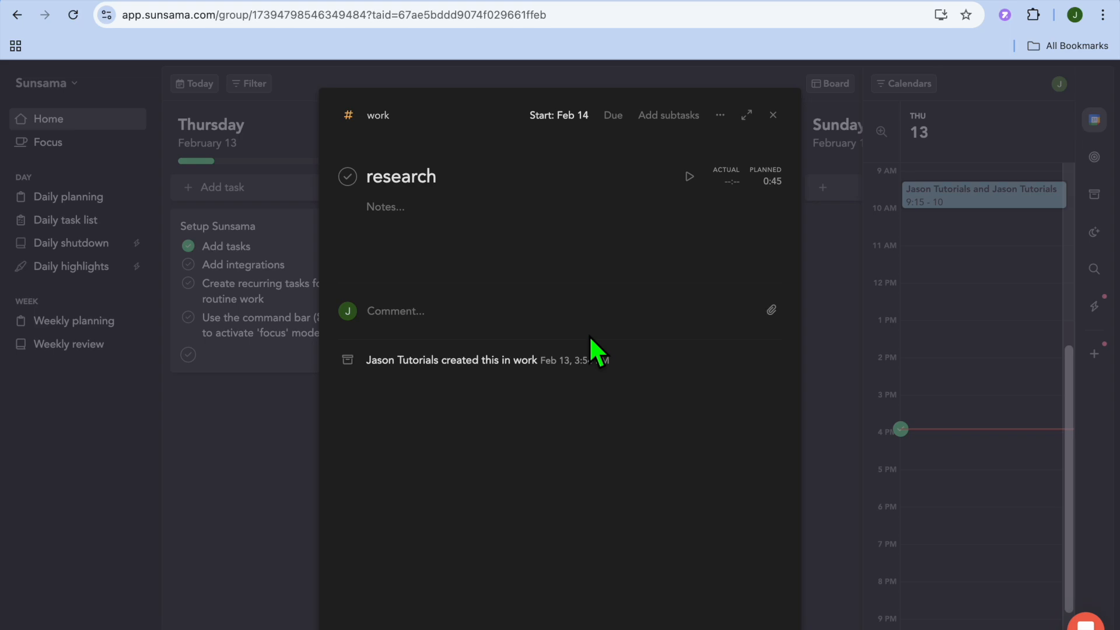
pyautogui.click(688, 176)
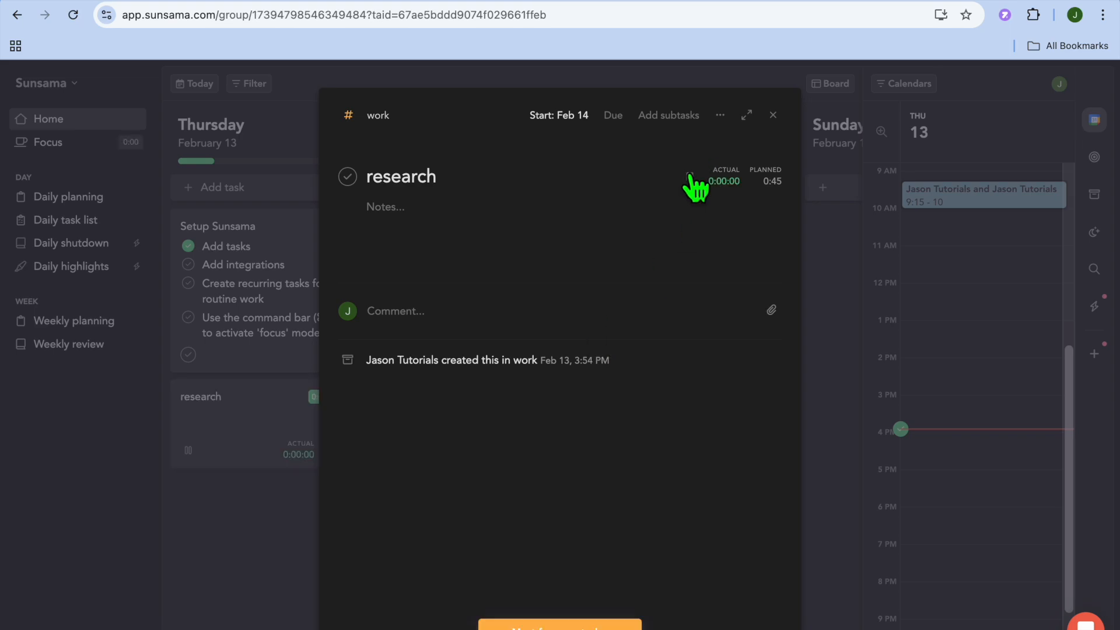
pyautogui.click(691, 178)
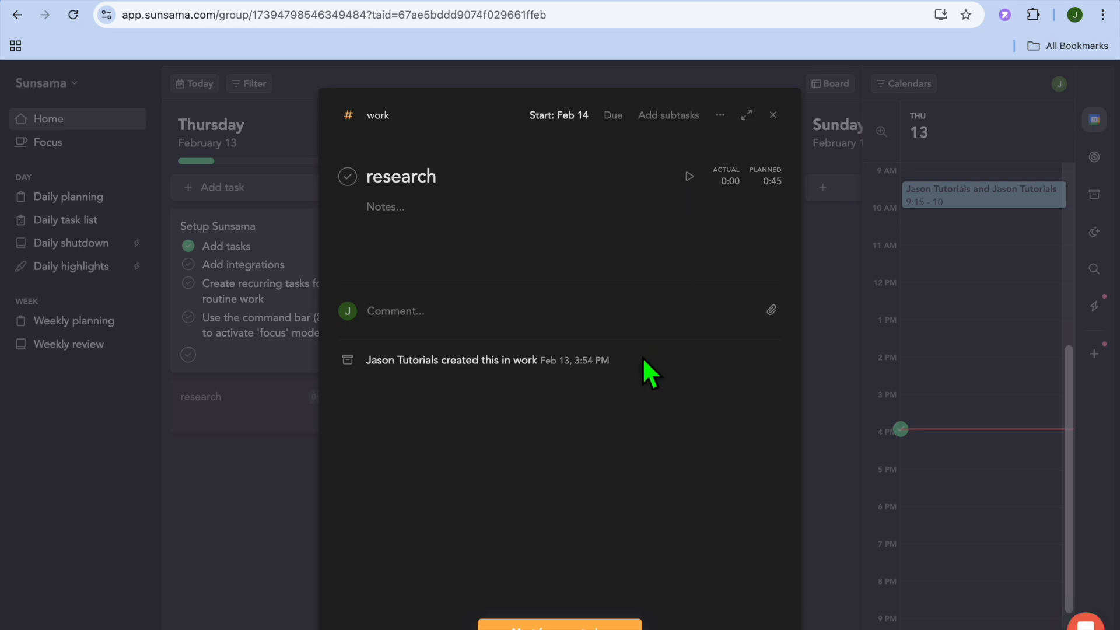
pyautogui.click(253, 425)
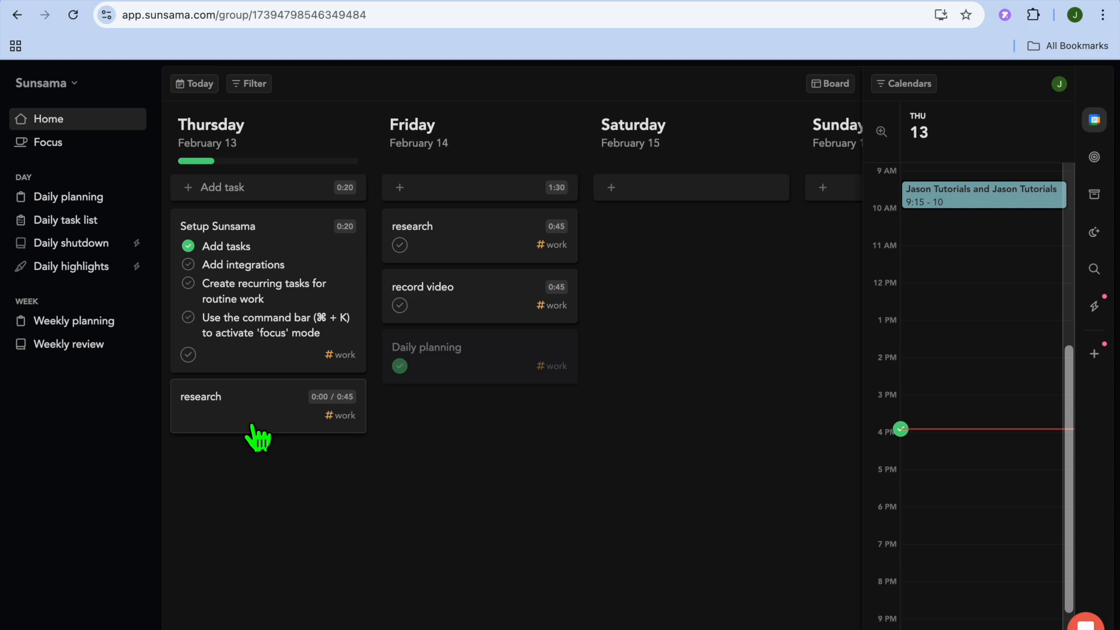
# Open the workspace settings and review the General account options, from time zone down to dark mode.
pyautogui.click(70, 87)
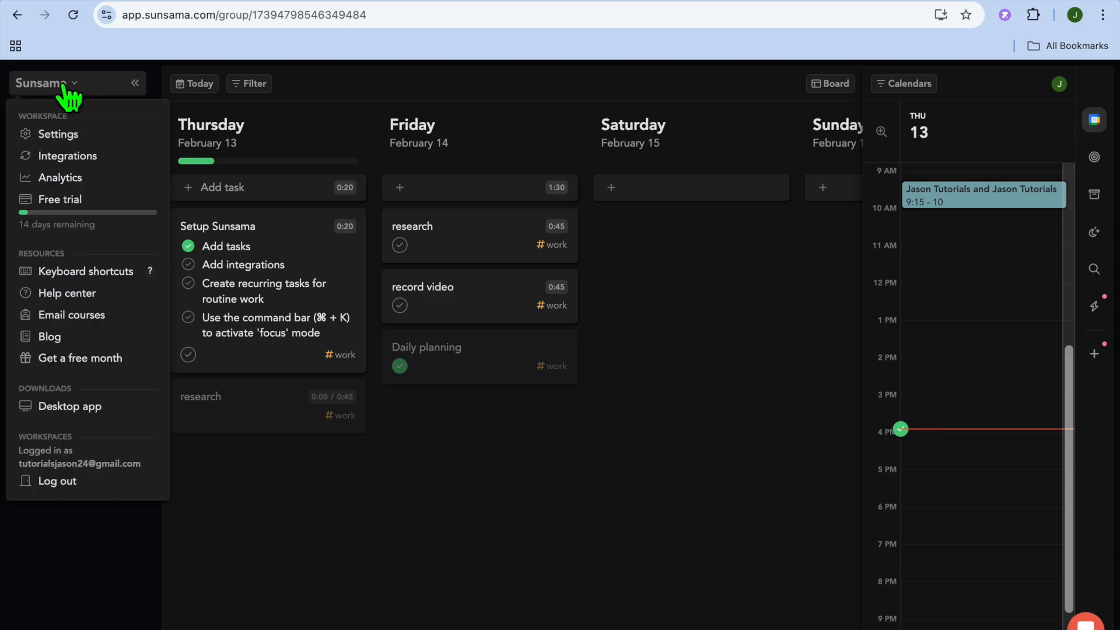
pyautogui.click(64, 135)
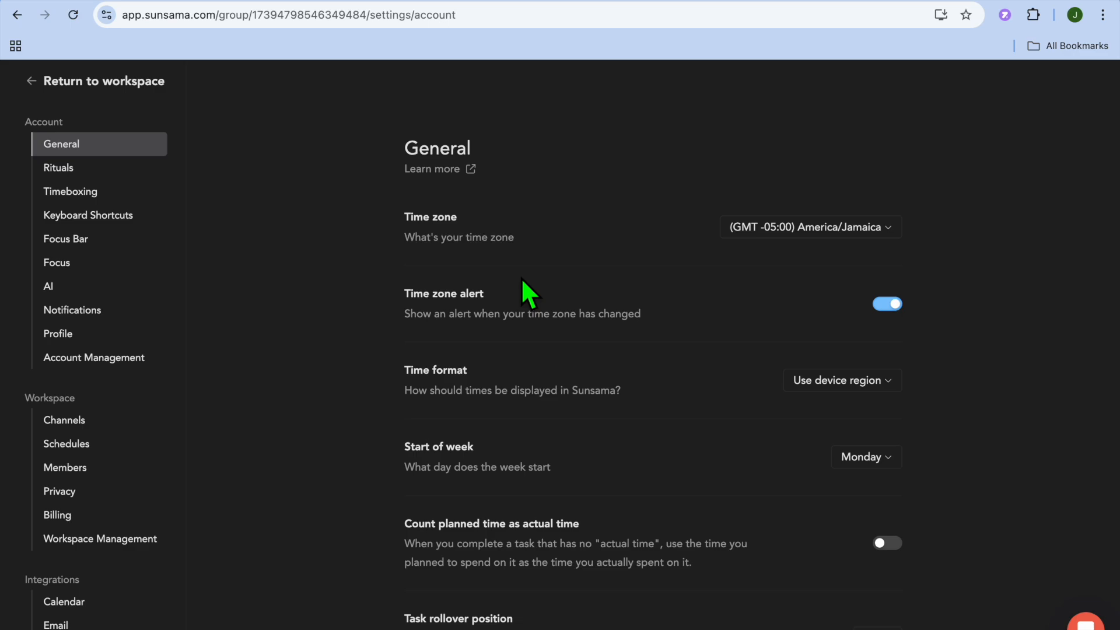
pyautogui.scroll(-3, 520, 277)
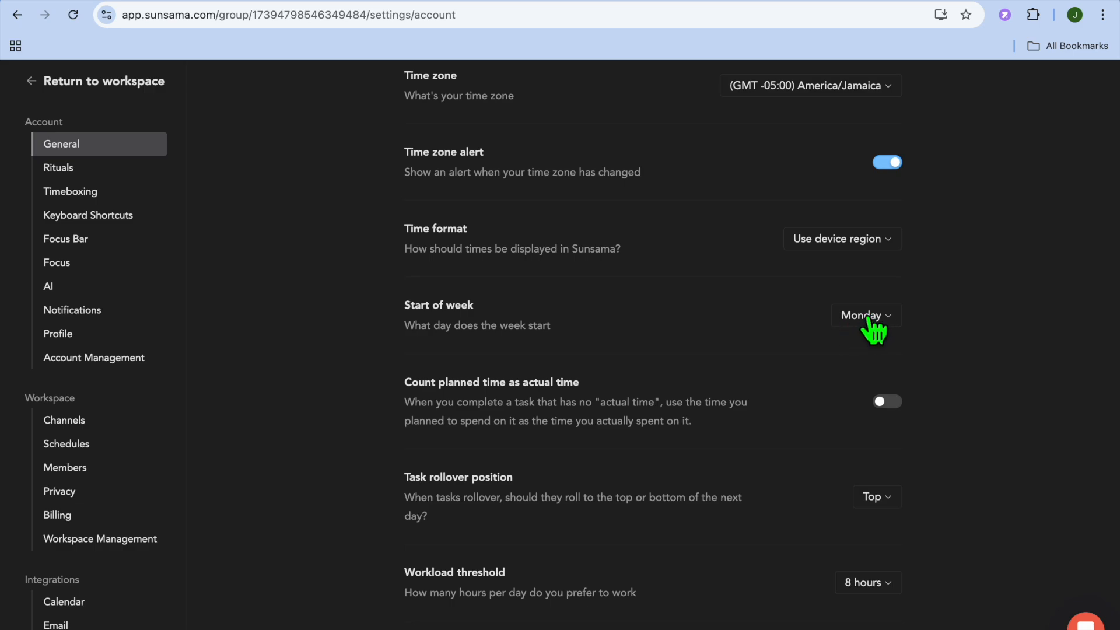
pyautogui.scroll(-3, 704, 382)
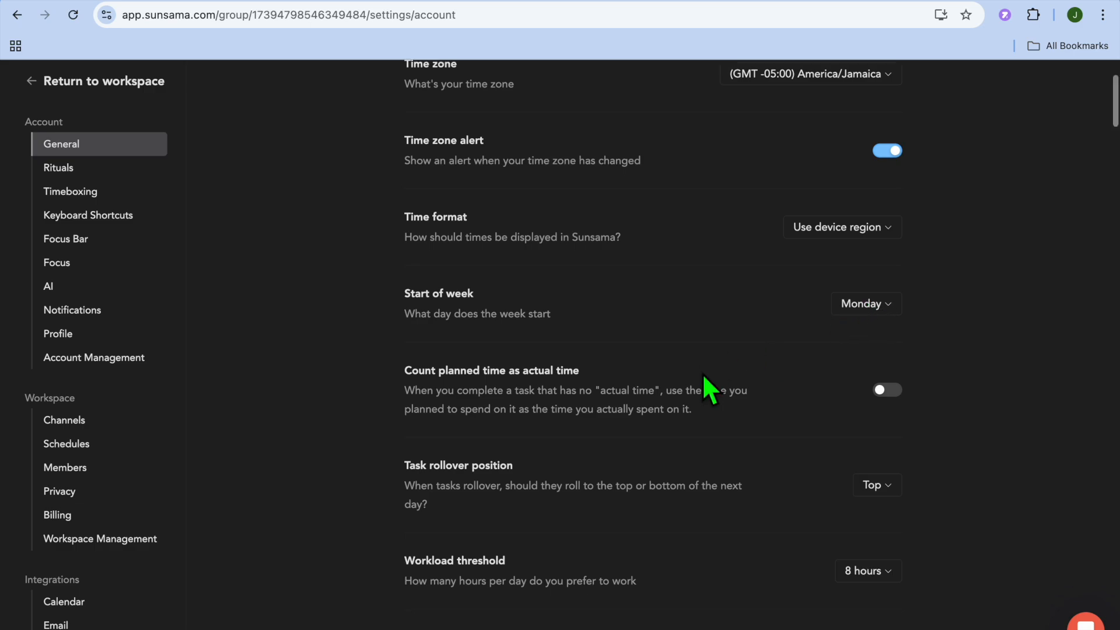
pyautogui.scroll(-2, 705, 376)
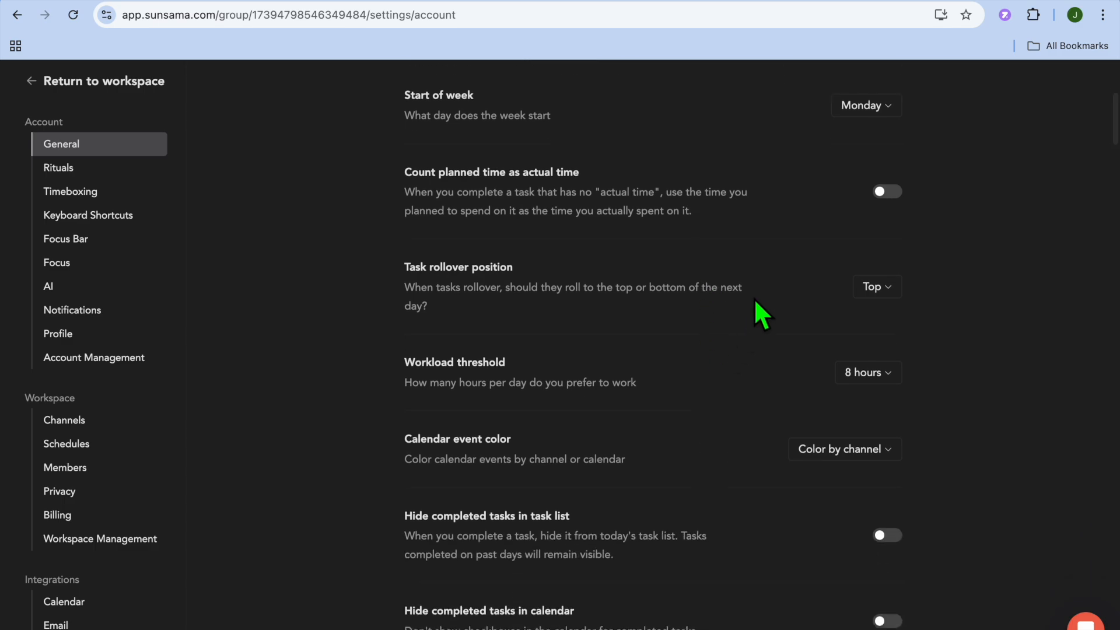
pyautogui.scroll(-4, 829, 321)
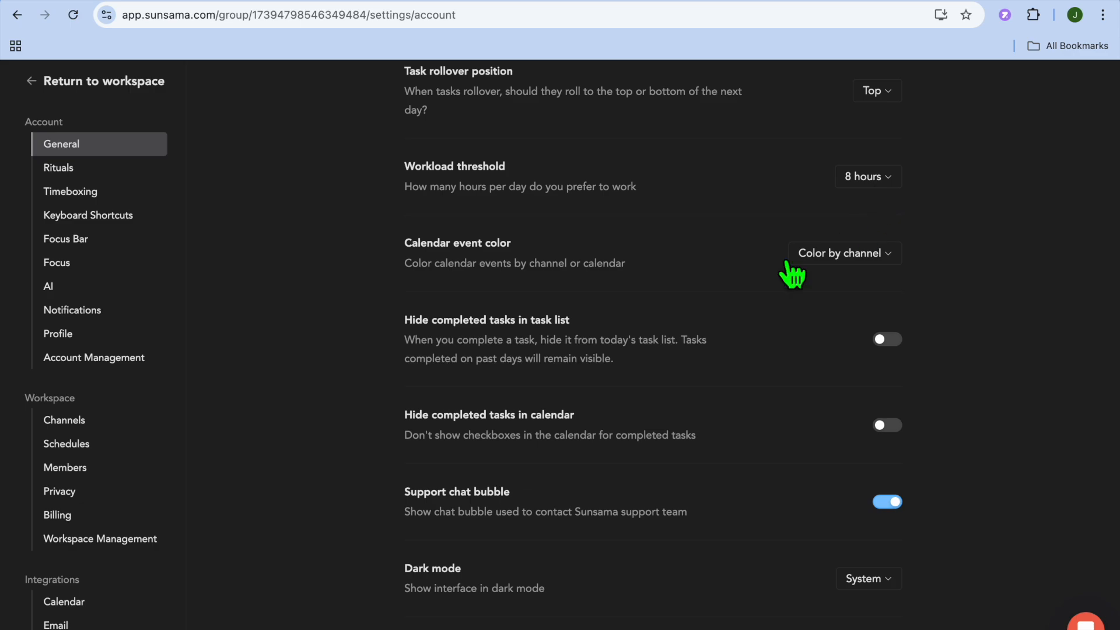
# Switch the interface's dark mode setting to Light and return it to System.
pyautogui.scroll(-5, 740, 299)
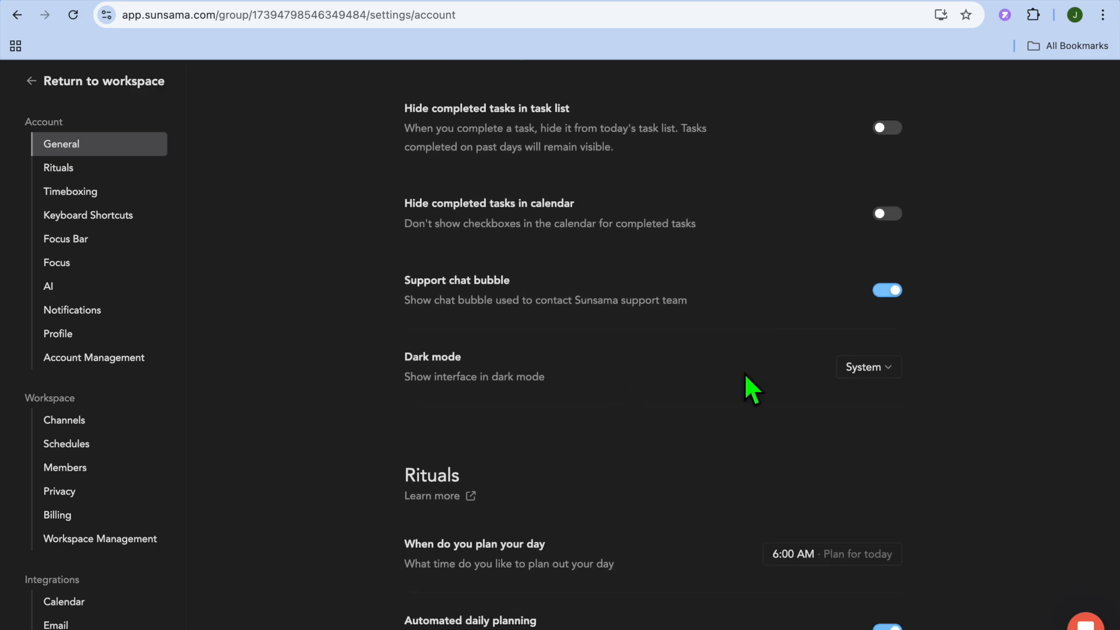
pyautogui.click(875, 367)
pyautogui.click(822, 429)
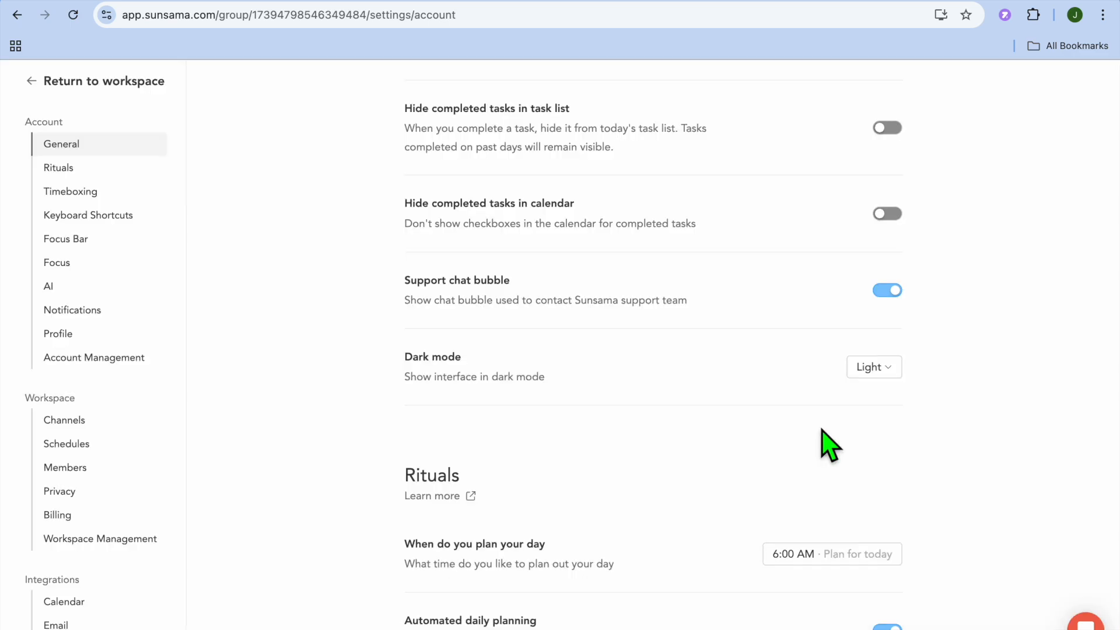
pyautogui.click(874, 366)
pyautogui.click(848, 404)
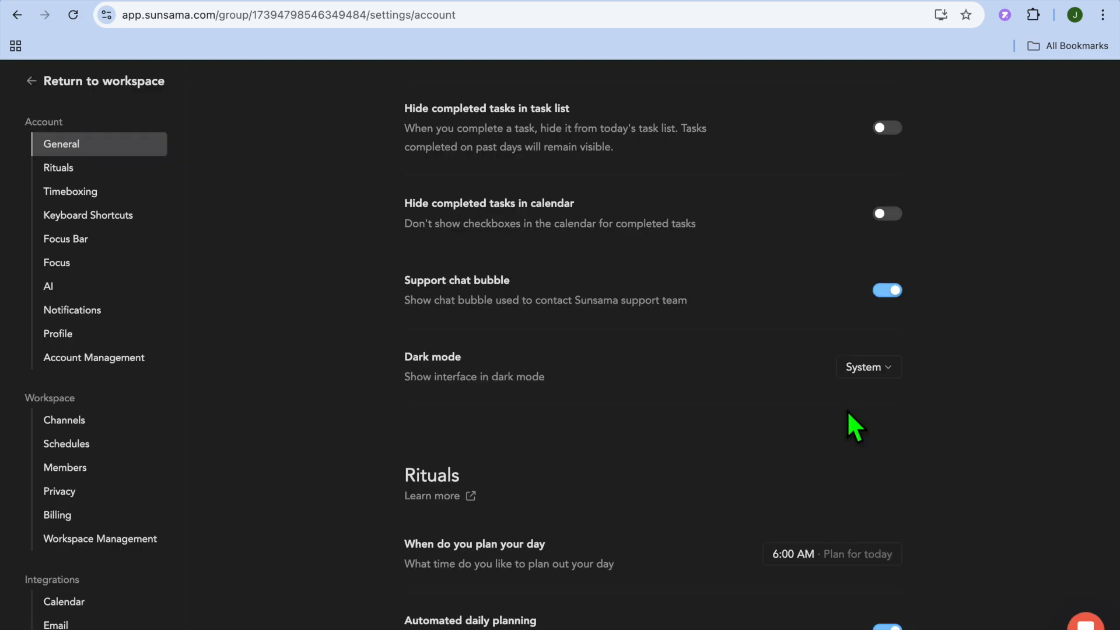
# Review the Rituals and Timeboxing settings, from daily planning times down to auto-rescheduling and working hours.
pyautogui.scroll(-6, 741, 424)
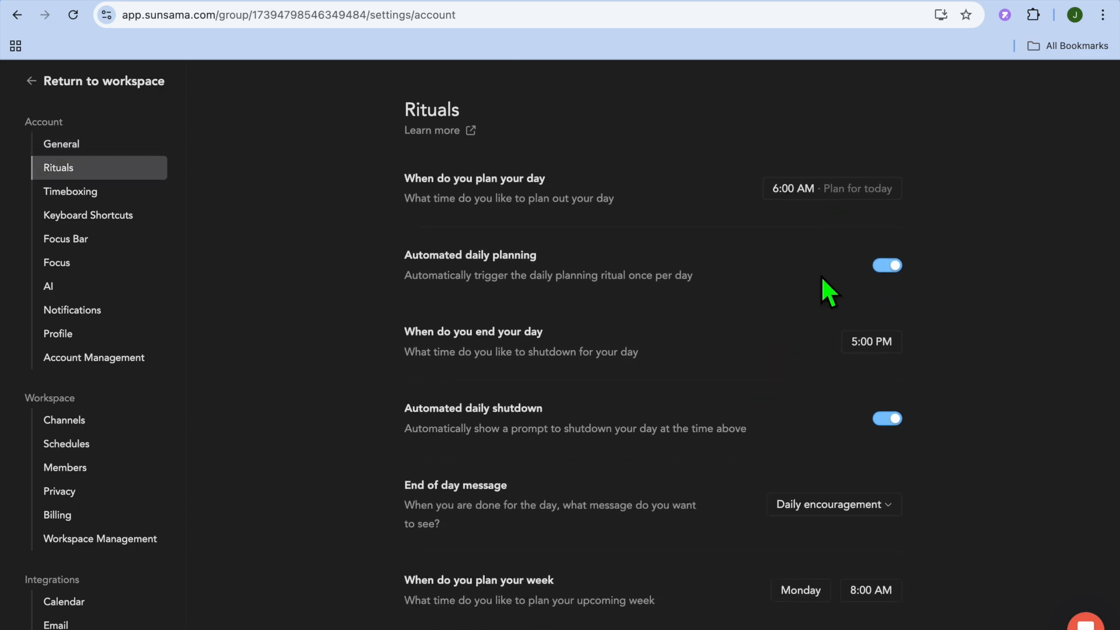
pyautogui.scroll(-3, 885, 386)
pyautogui.scroll(-10, 885, 385)
pyautogui.scroll(-7, 882, 387)
pyautogui.scroll(4, 882, 388)
pyautogui.scroll(-1, 880, 385)
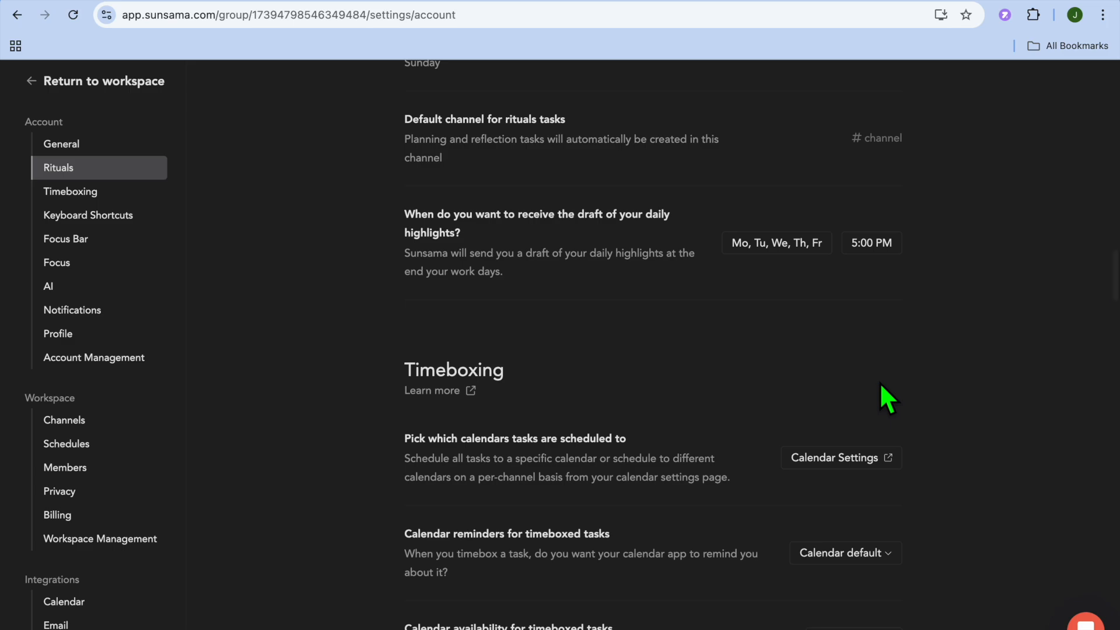
pyautogui.scroll(-7, 881, 385)
pyautogui.scroll(4, 881, 385)
pyautogui.scroll(-12, 882, 390)
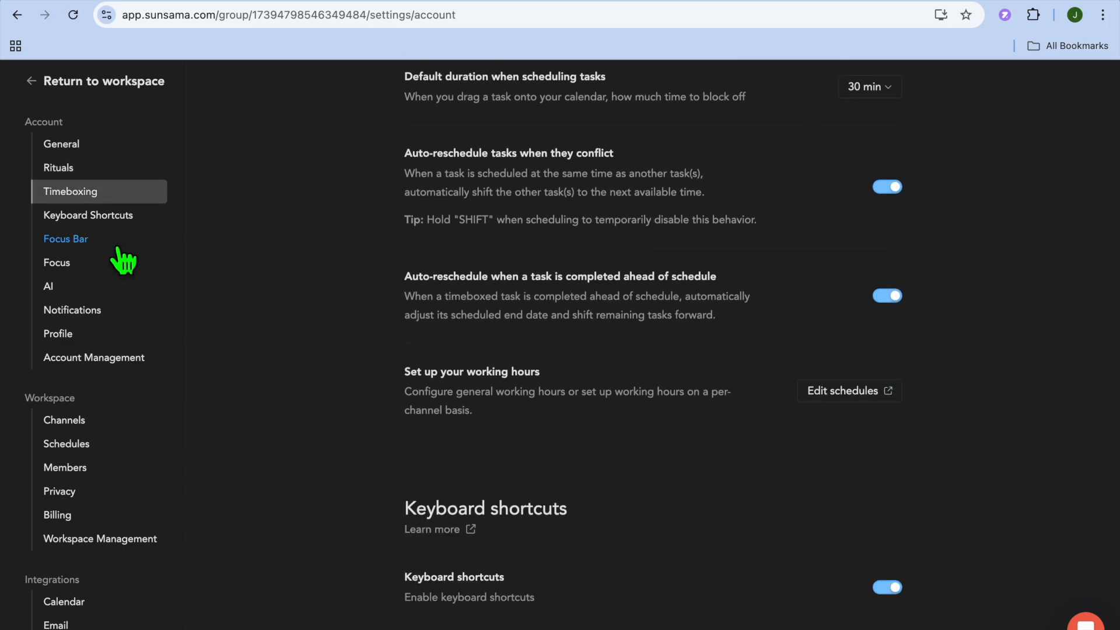
# Look through the Focus Bar options and turn on the reminder to take breaks in the Focus settings.
pyautogui.click(96, 243)
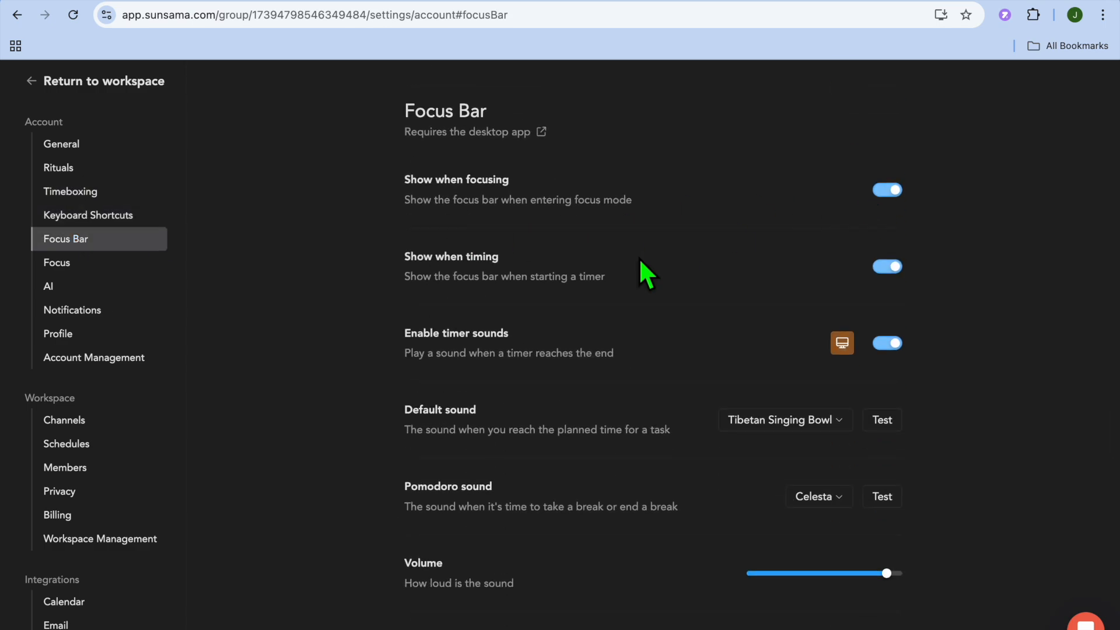
pyautogui.scroll(-7, 639, 257)
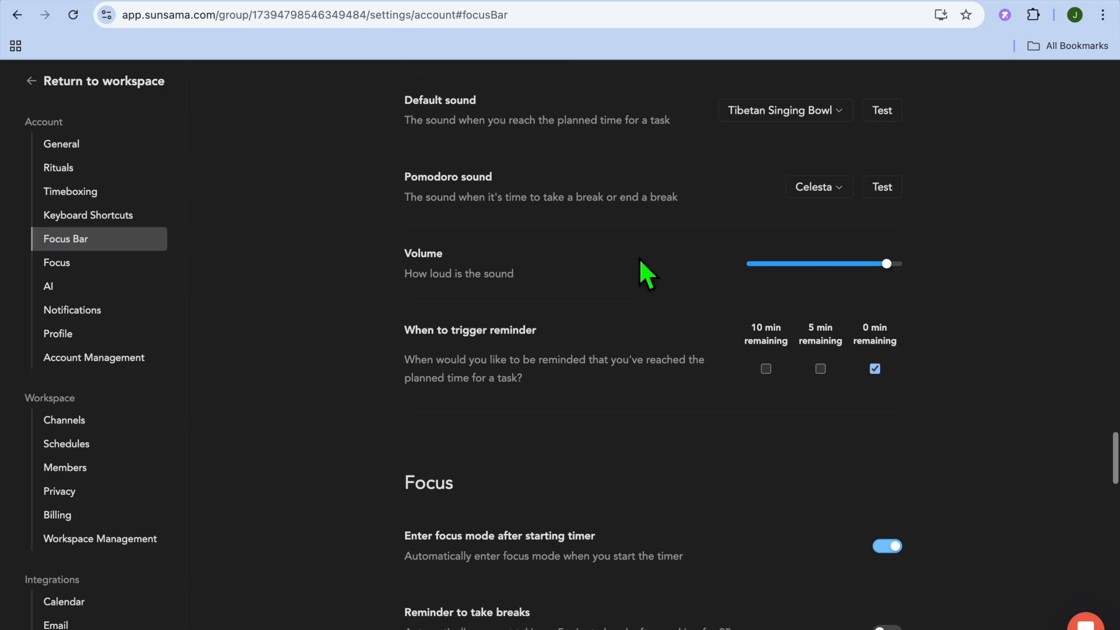
pyautogui.scroll(-6, 638, 257)
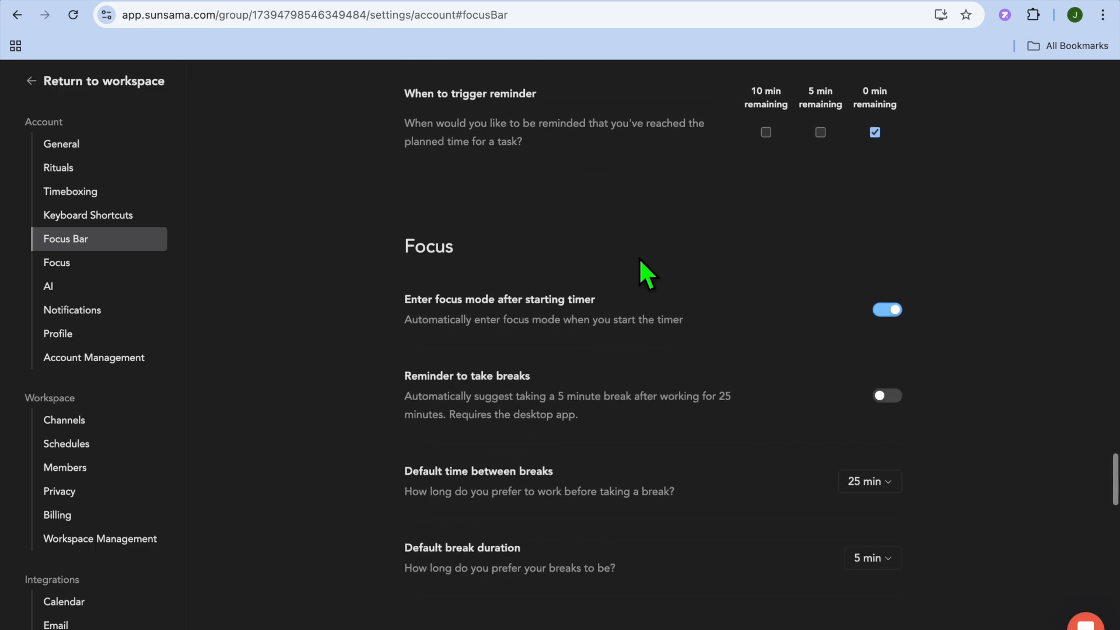
pyautogui.scroll(3, 639, 261)
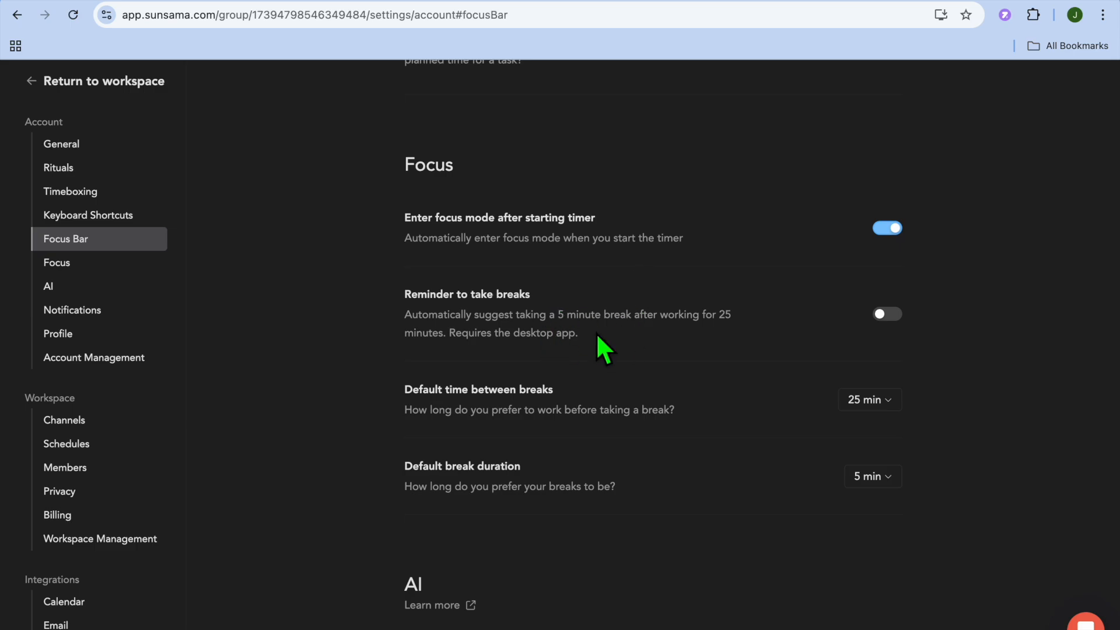
pyautogui.click(891, 318)
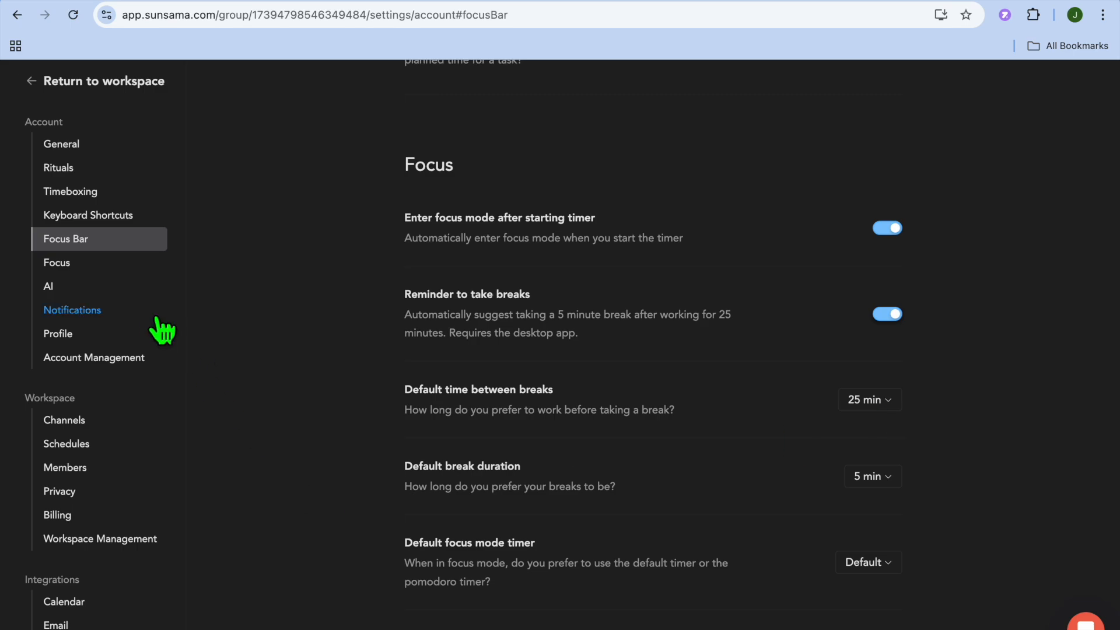
# Check the notification settings, and review the calendar, Zoom and Google Contacts integrations before returning to the workspace.
pyautogui.click(124, 315)
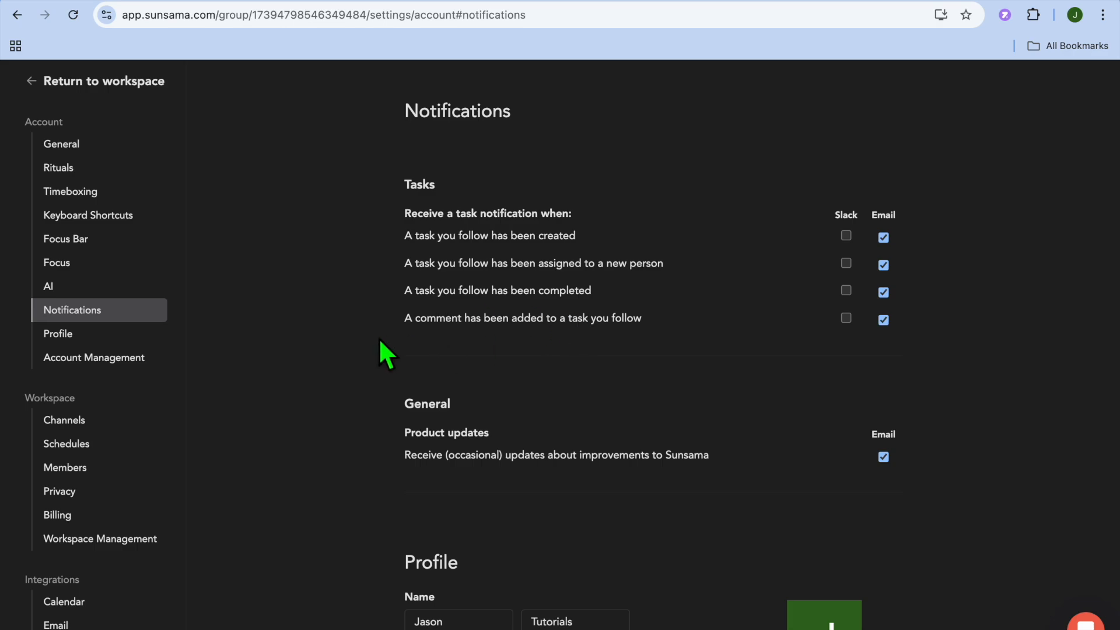
pyautogui.click(46, 81)
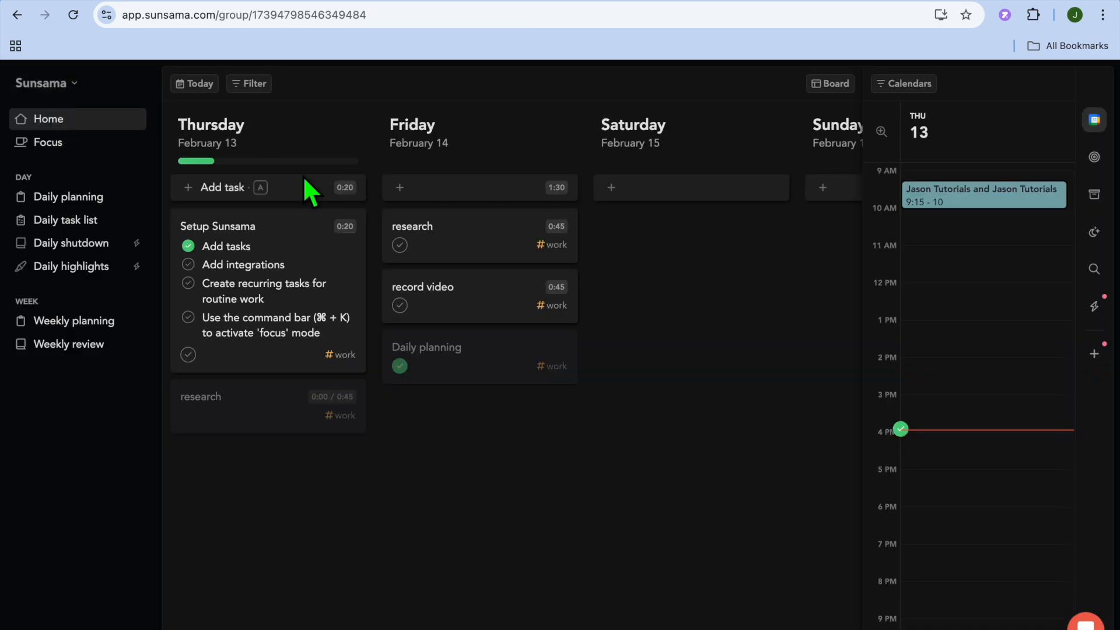
pyautogui.click(69, 85)
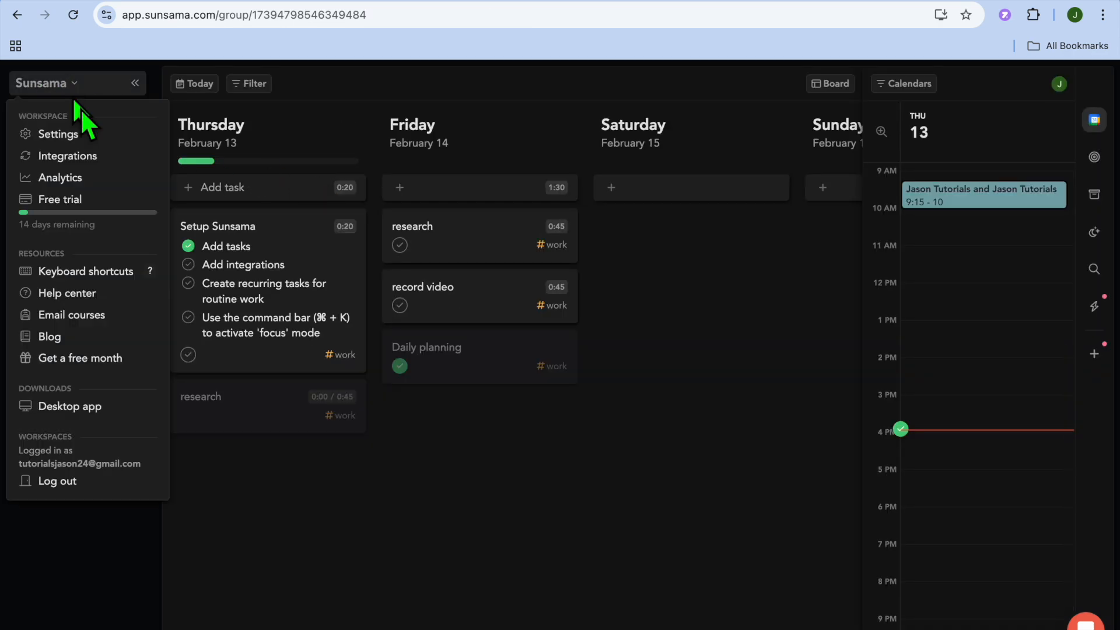
pyautogui.click(90, 156)
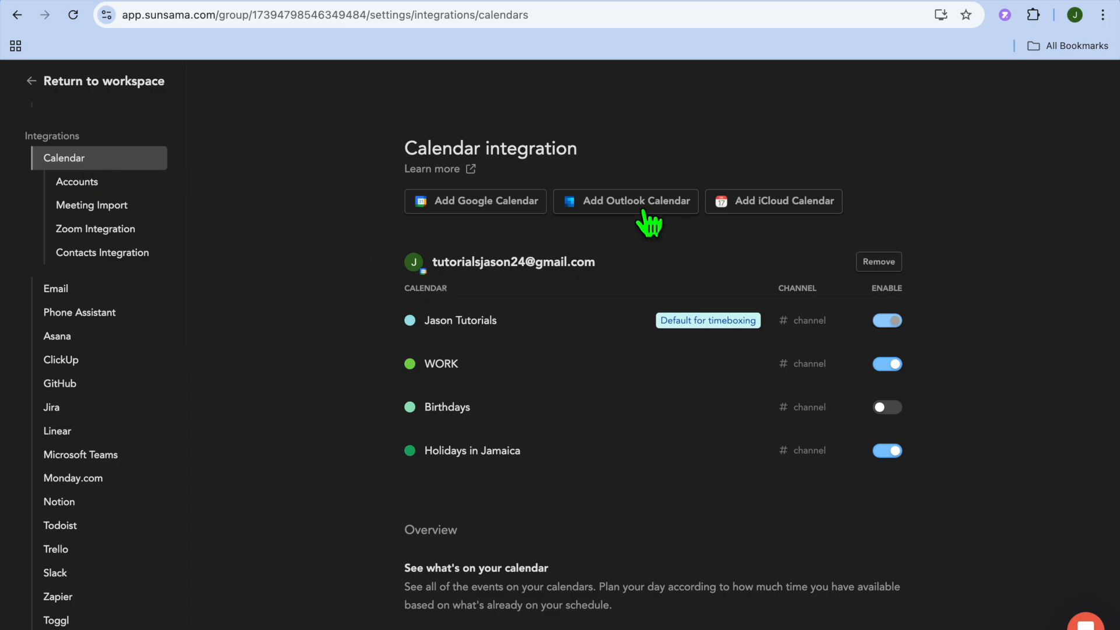
pyautogui.scroll(-6, 759, 221)
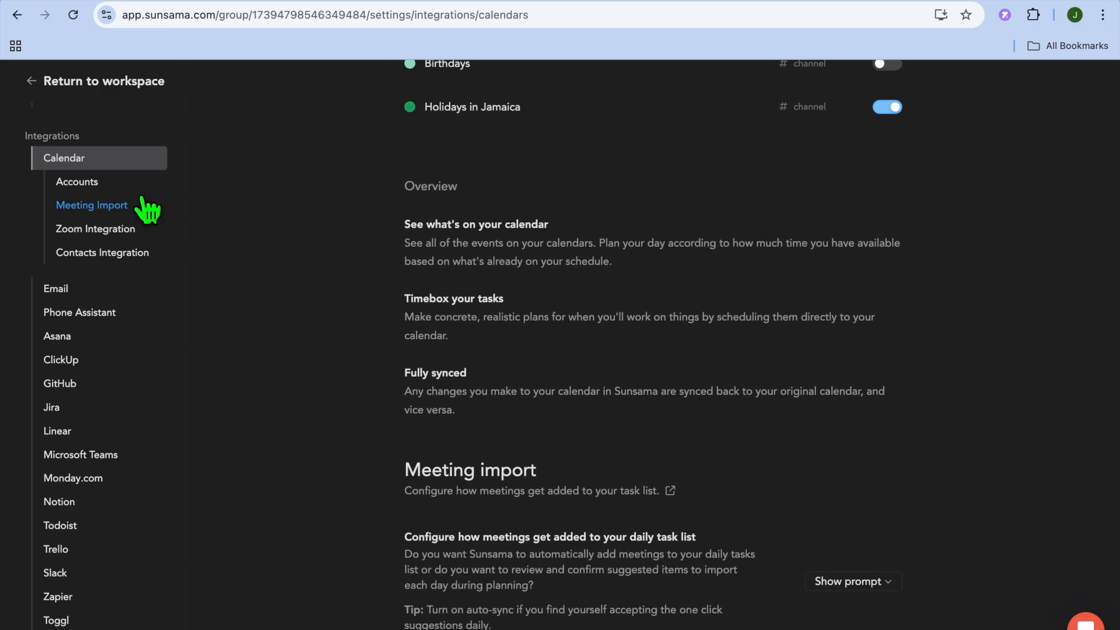
pyautogui.click(112, 233)
pyautogui.click(126, 256)
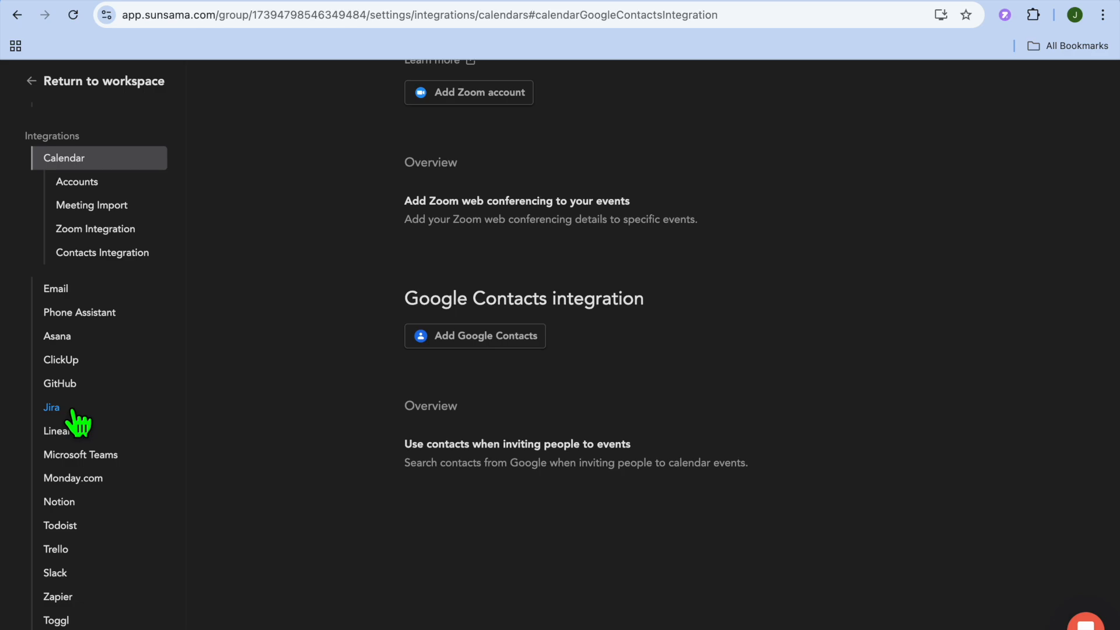
pyautogui.click(37, 82)
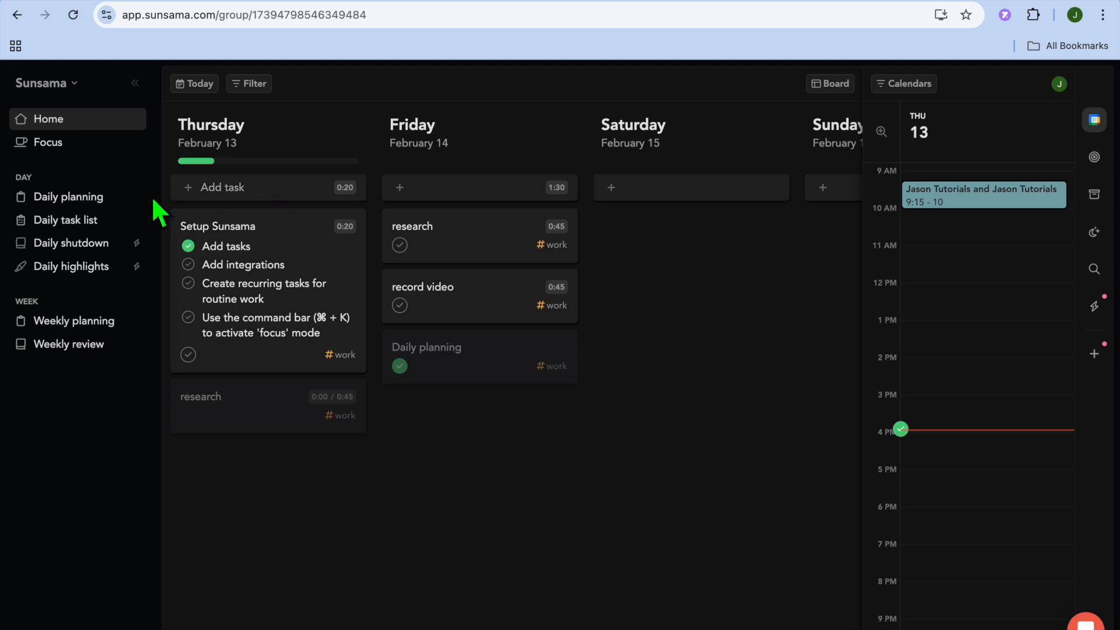
# In daily planning, draft a calendar event for Thursday at 5:00 pm, explore its repeat and invitee options, and discard it.
pyautogui.click(77, 198)
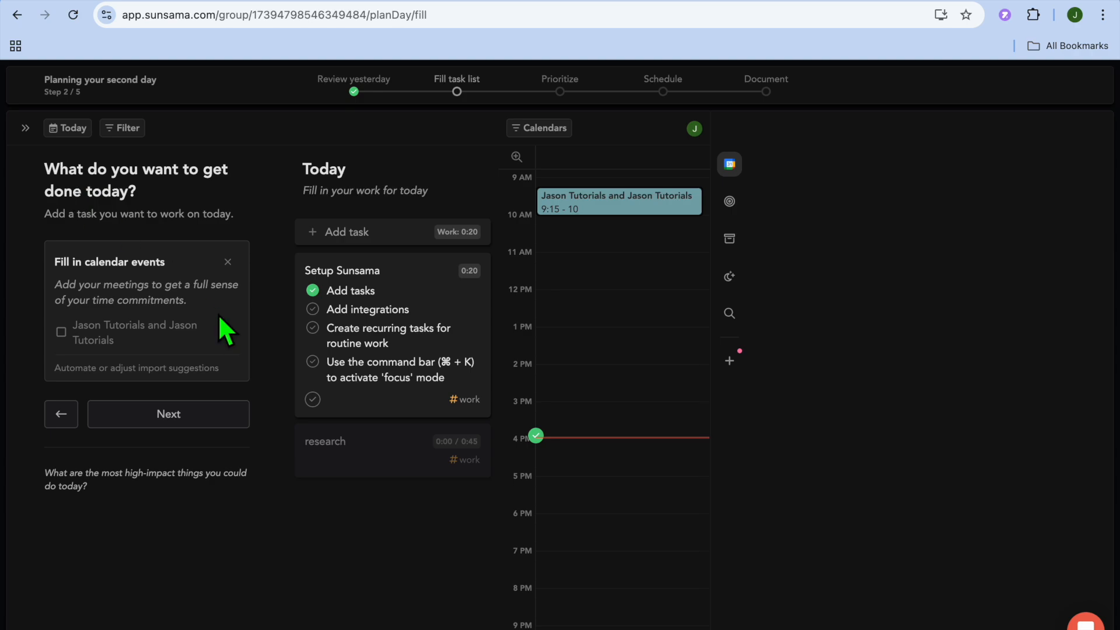
pyautogui.scroll(-3, 602, 411)
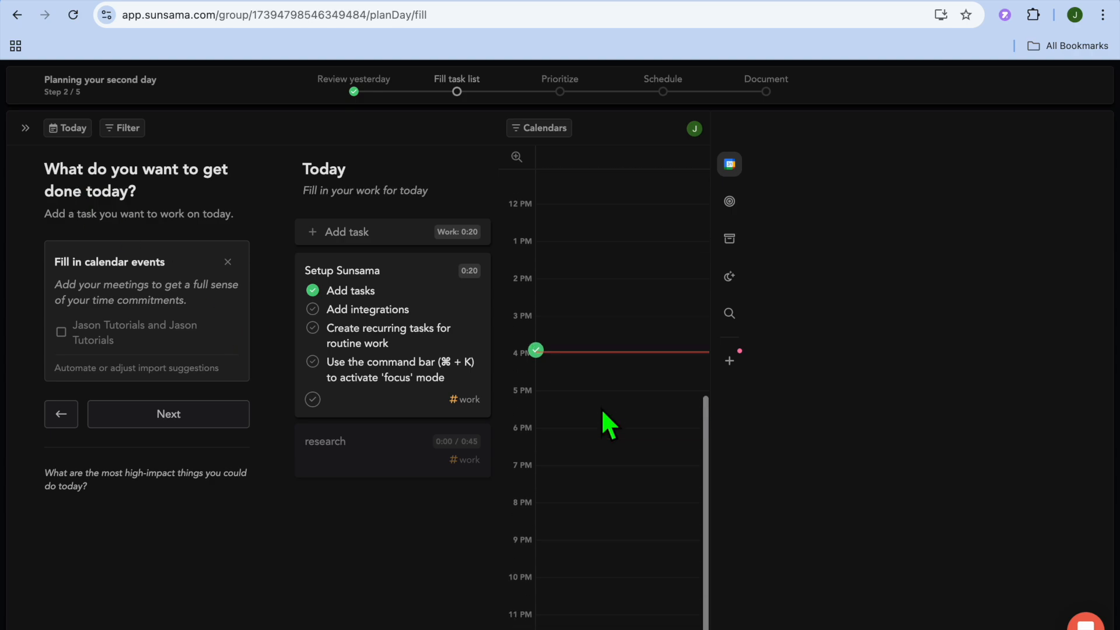
pyautogui.click(564, 405)
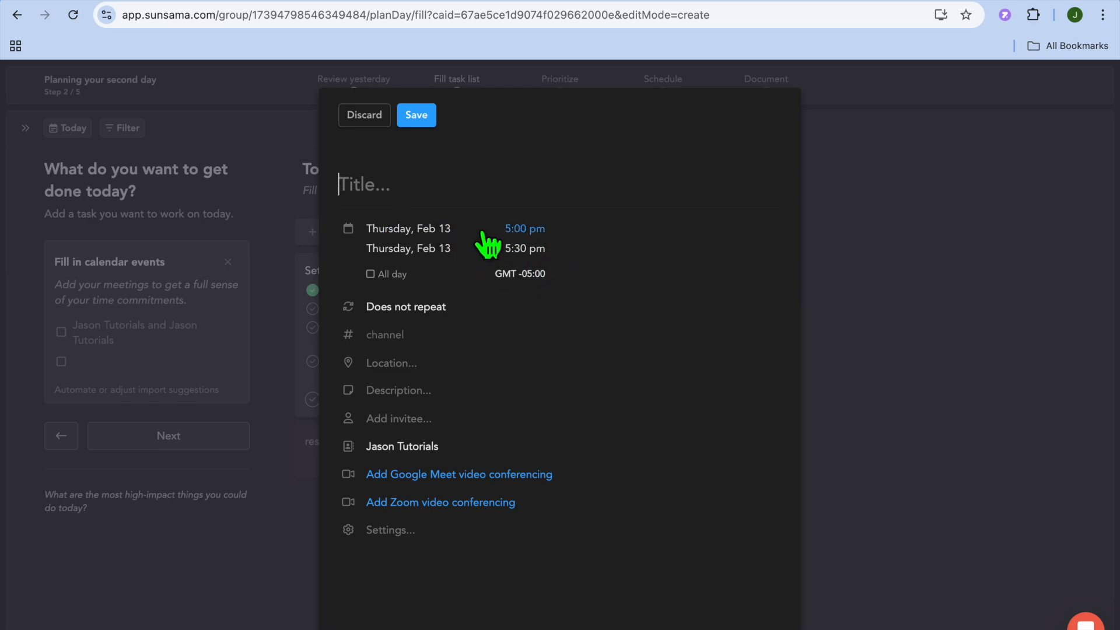
pyautogui.click(436, 311)
pyautogui.click(434, 309)
pyautogui.click(393, 428)
pyautogui.click(429, 423)
pyautogui.click(602, 430)
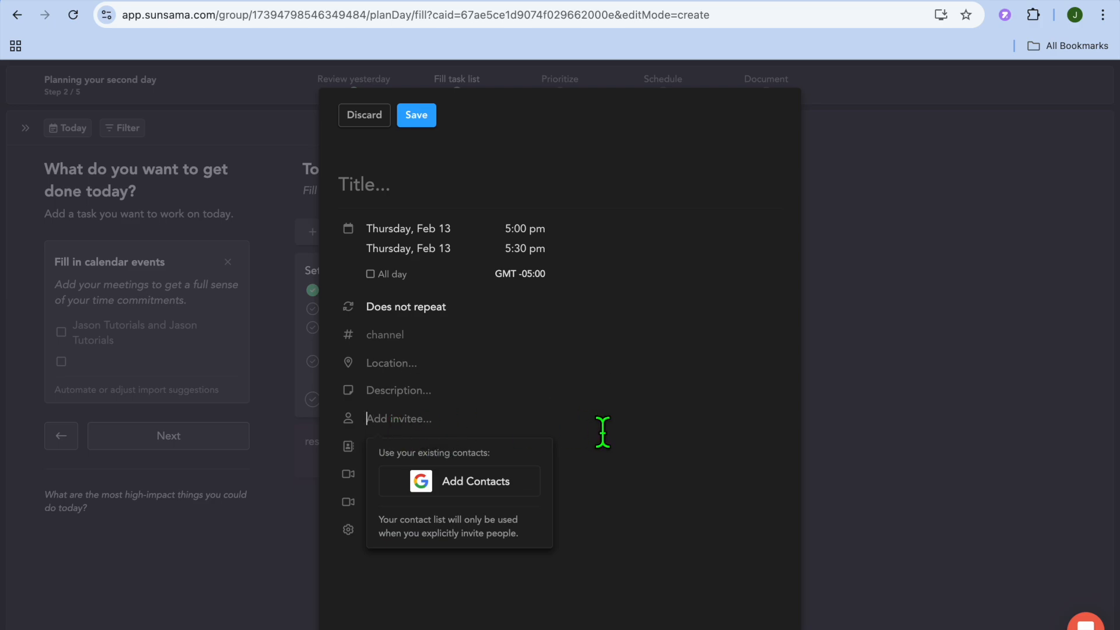
pyautogui.click(562, 536)
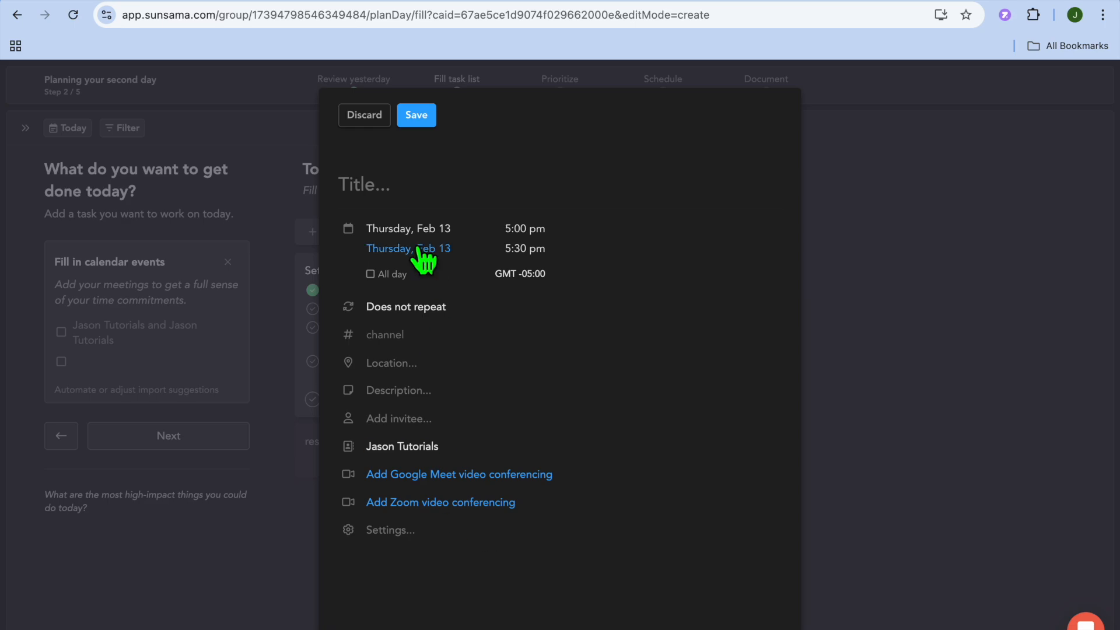
pyautogui.click(365, 117)
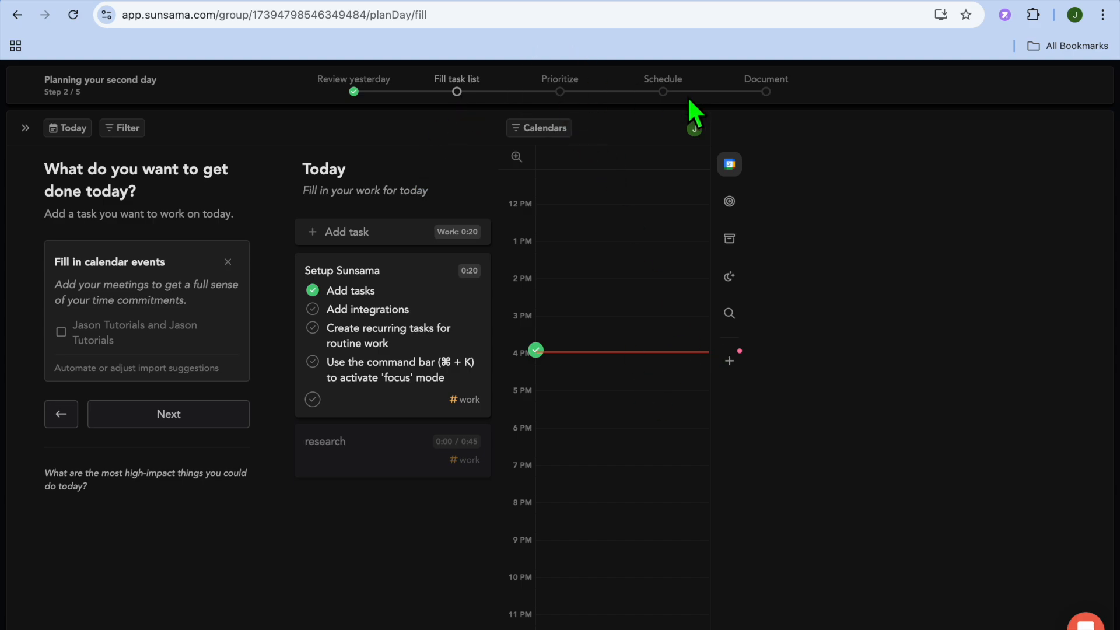
# Advance the daily plan past the fill and prioritize stages, keeping every task on its current day.
pyautogui.click(172, 421)
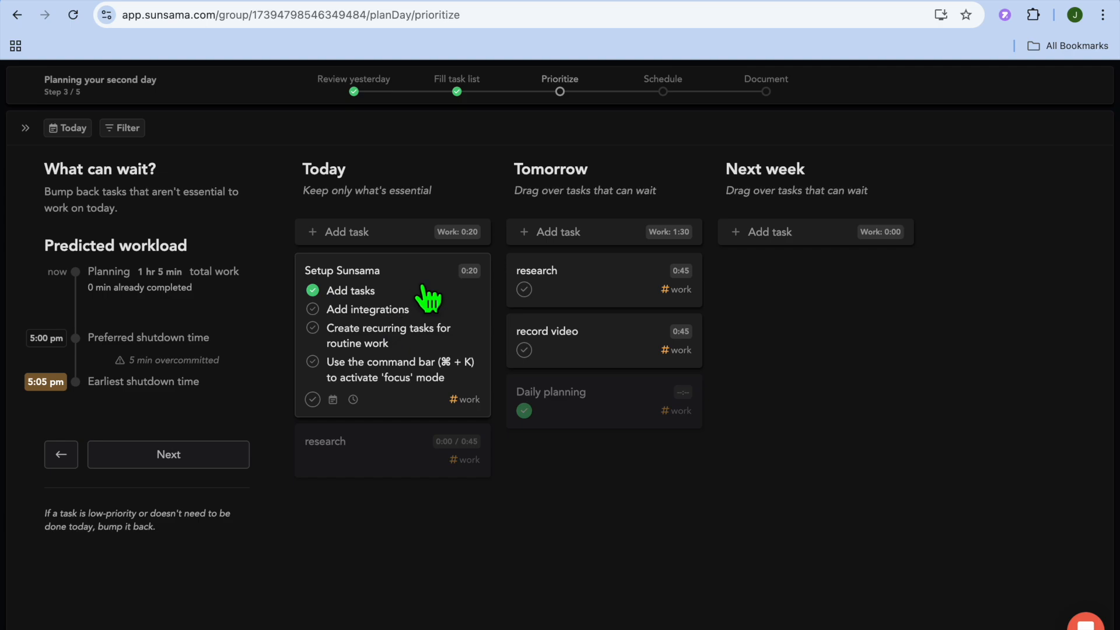
pyautogui.click(138, 452)
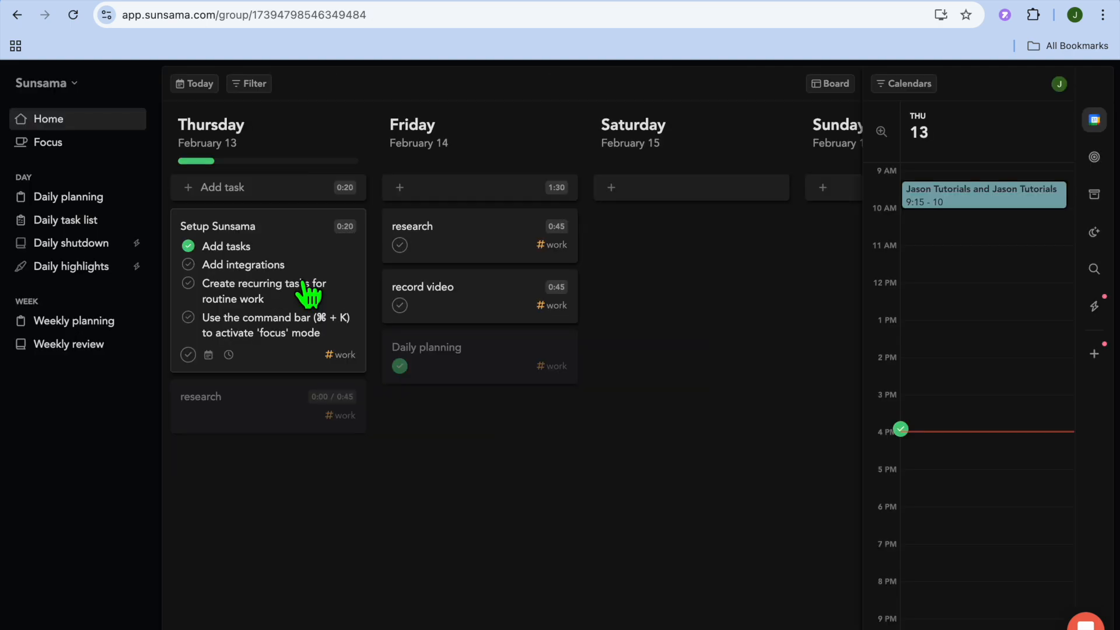
# Enter focus mode on the Setup Sunsama task, and start and stop the timer of its "Add tasks" subtask.
pyautogui.click(64, 150)
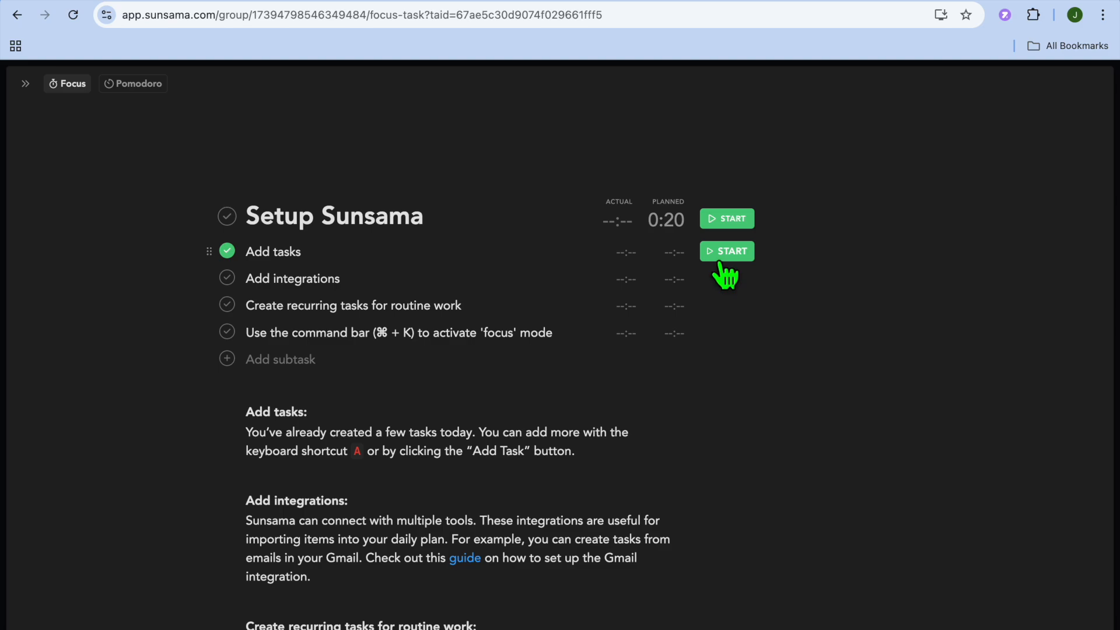
pyautogui.click(724, 258)
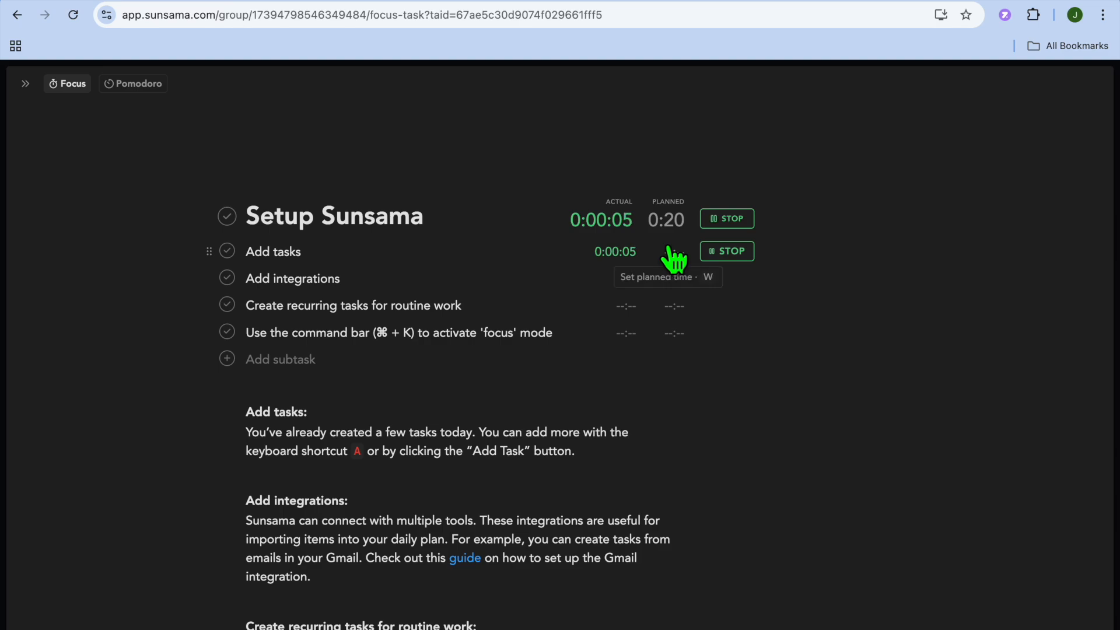
pyautogui.click(730, 257)
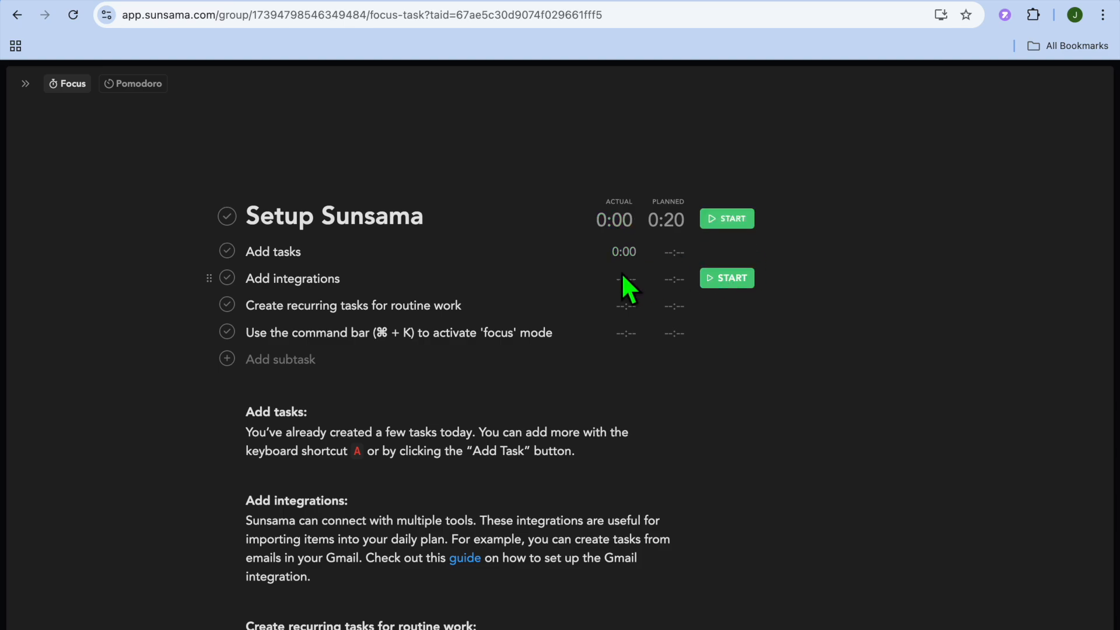
# Leave focus mode for the daily task list of Thursday, February 13, with the navigation sidebar expanded.
pyautogui.click(25, 83)
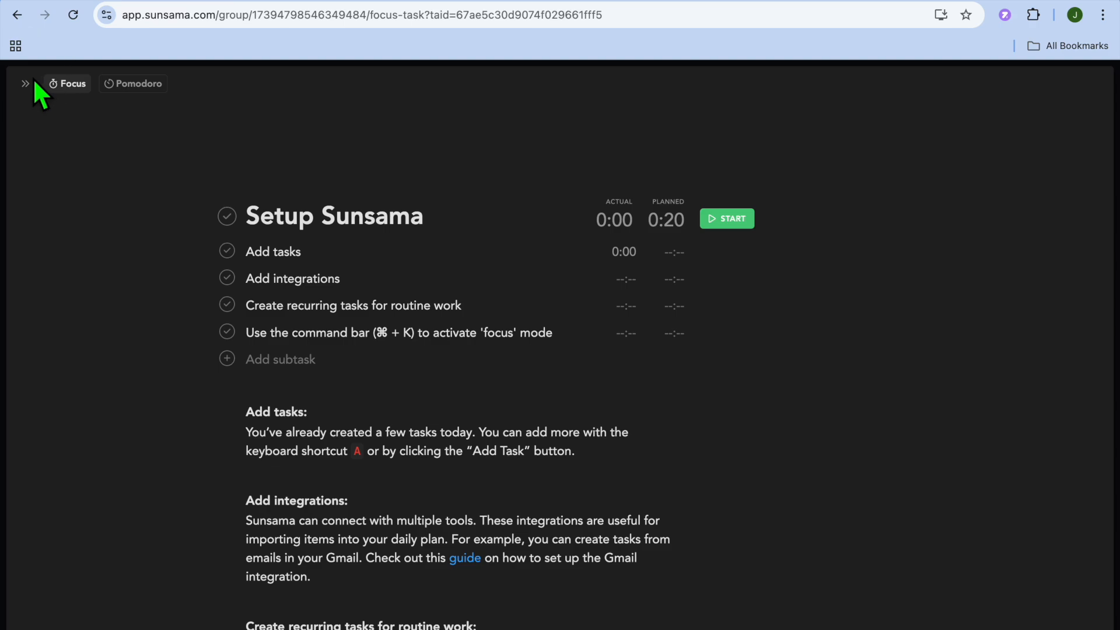
pyautogui.click(28, 83)
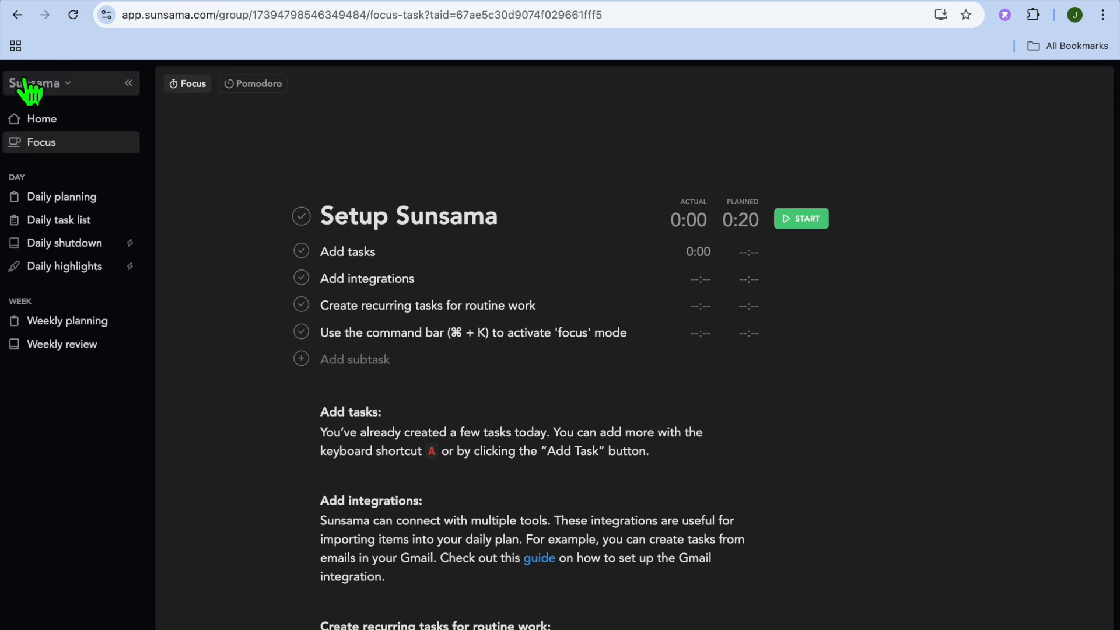
pyautogui.click(66, 224)
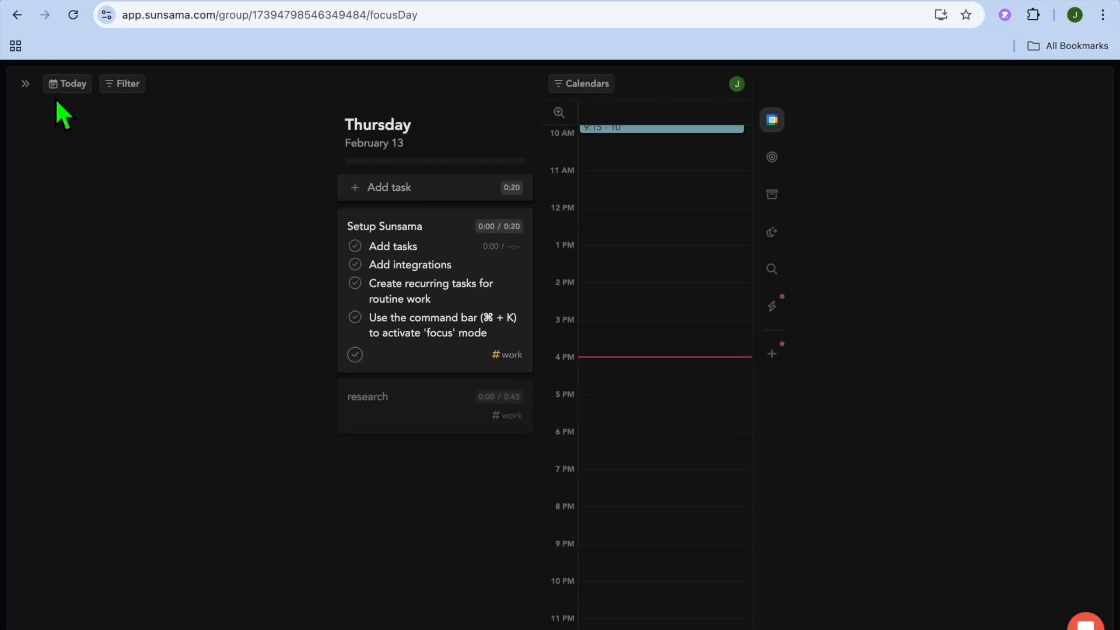
pyautogui.click(25, 83)
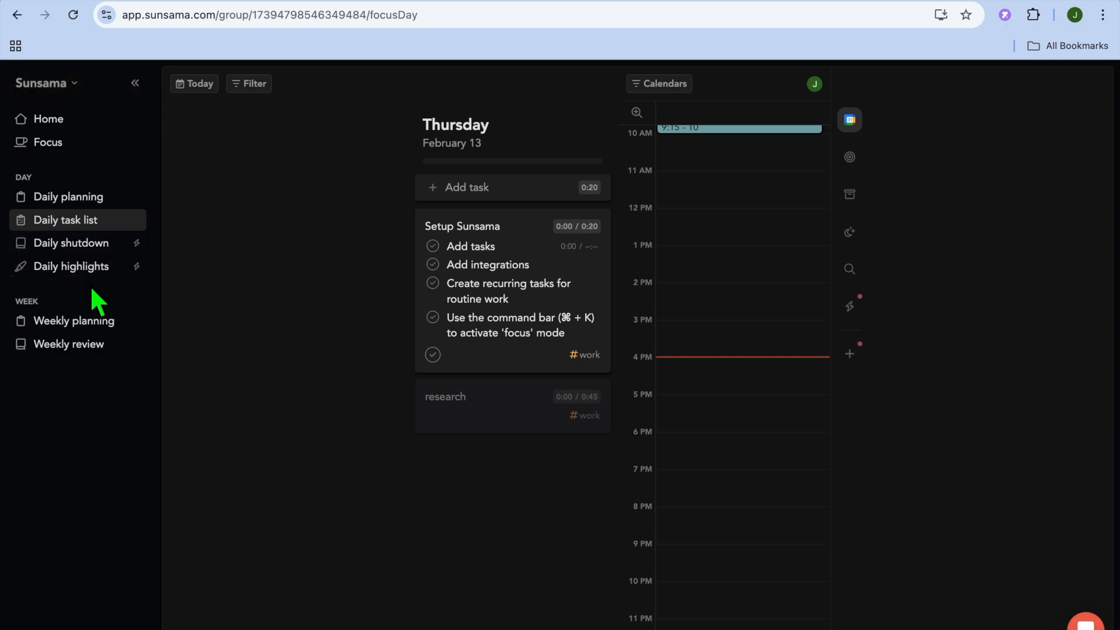